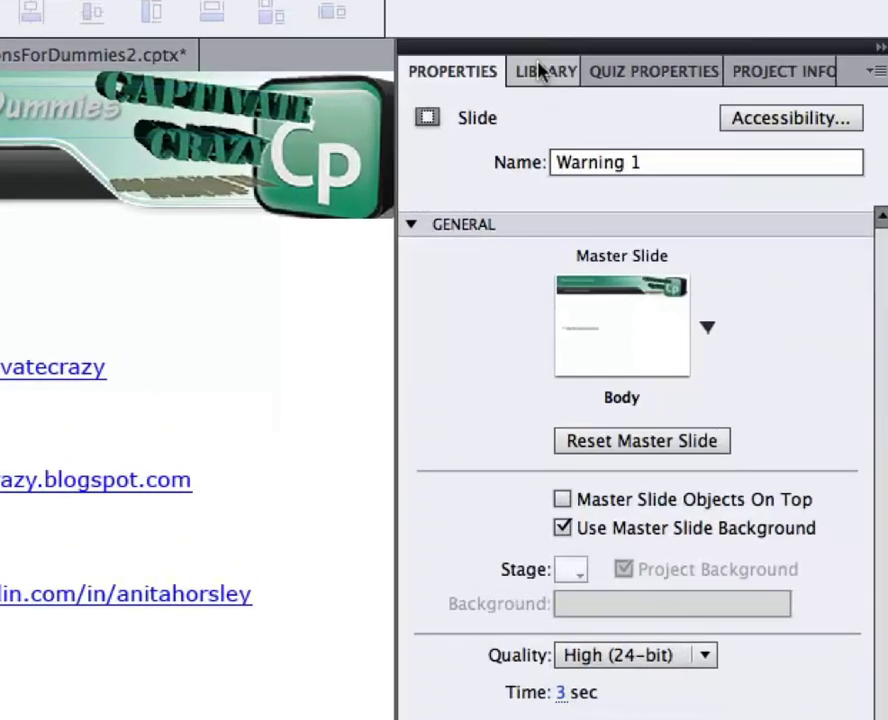
Show the project Library with audio clips such as BedSprings, Bulbs and Clock
left_click(540, 70)
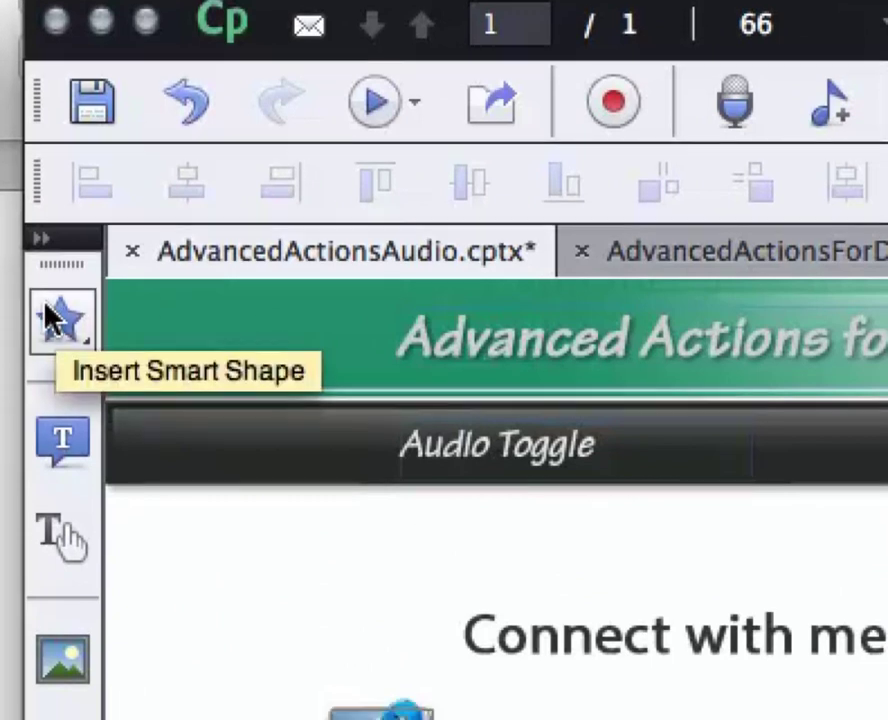
Draw an Information Button smart shape below the LinkedIn link on the Audio Toggle slide
left_click(50, 318)
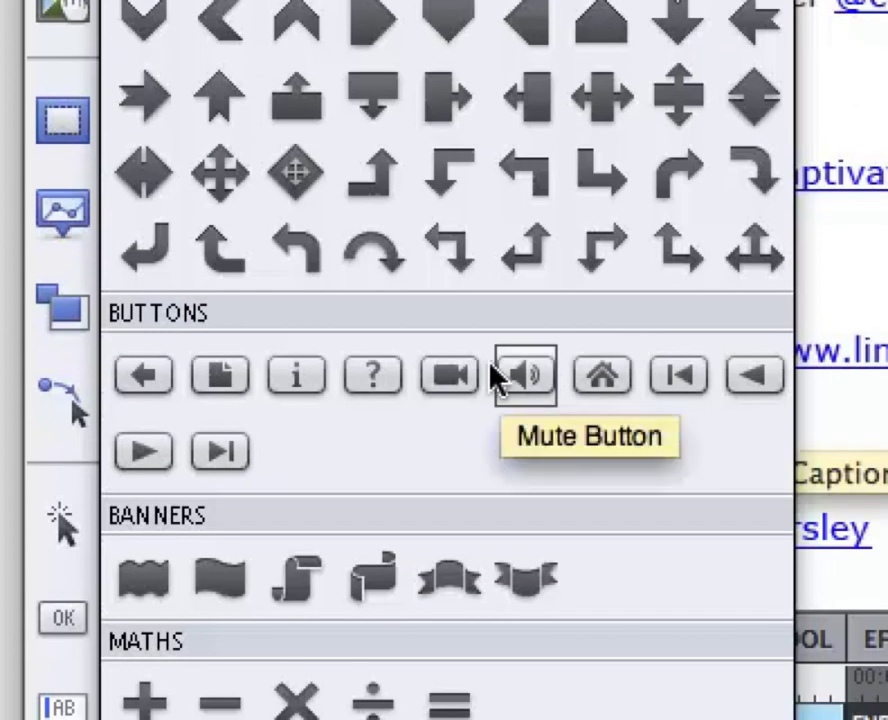
left_click(296, 380)
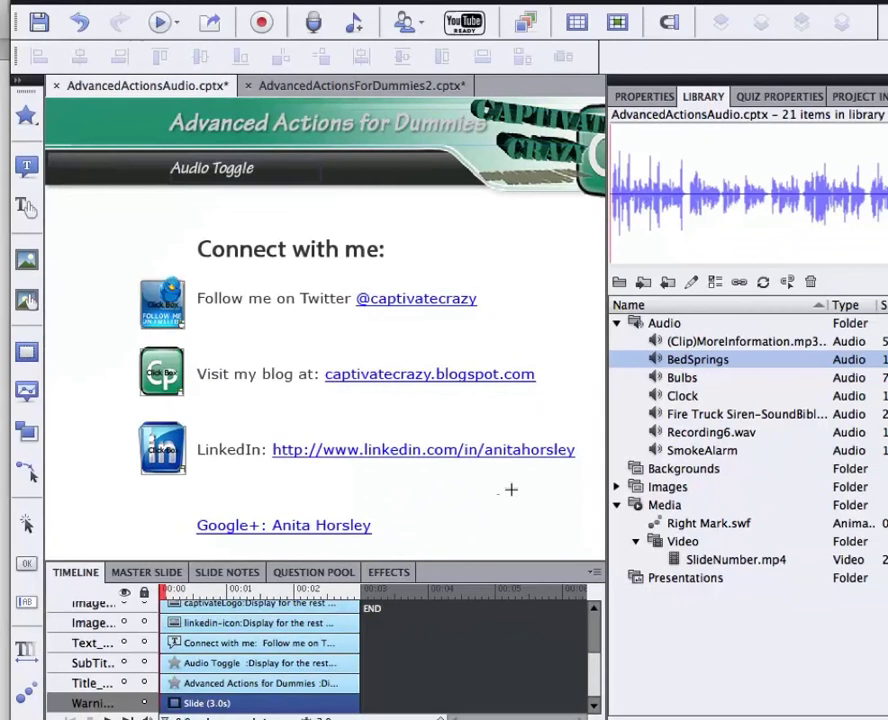
left_click_drag(597, 486, 670, 540)
left_click_drag(523, 535, 531, 544)
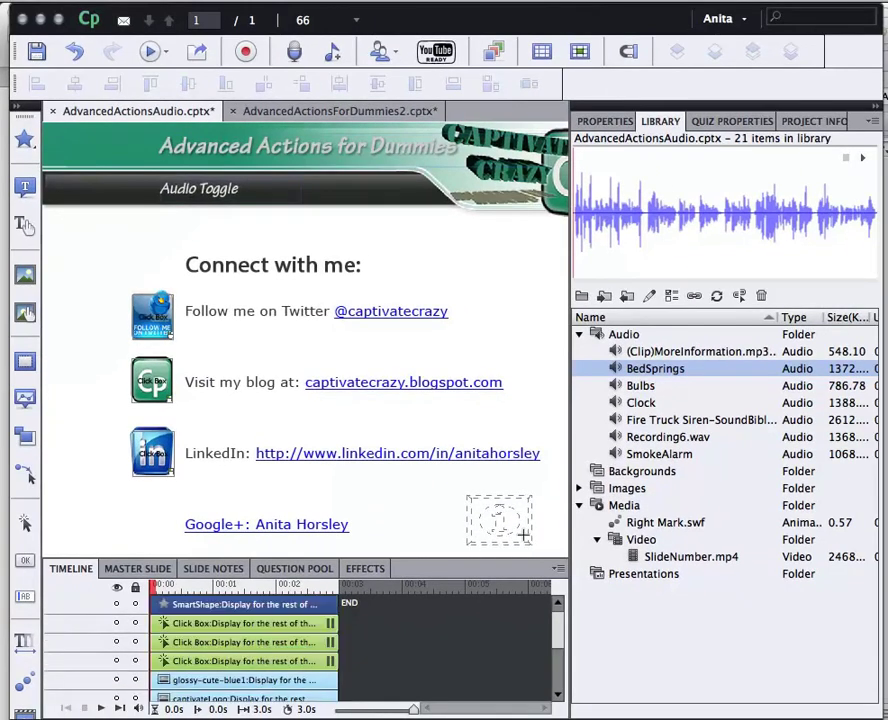
Make the new shape a button and apply the GreenSmartShape style
left_click(594, 121)
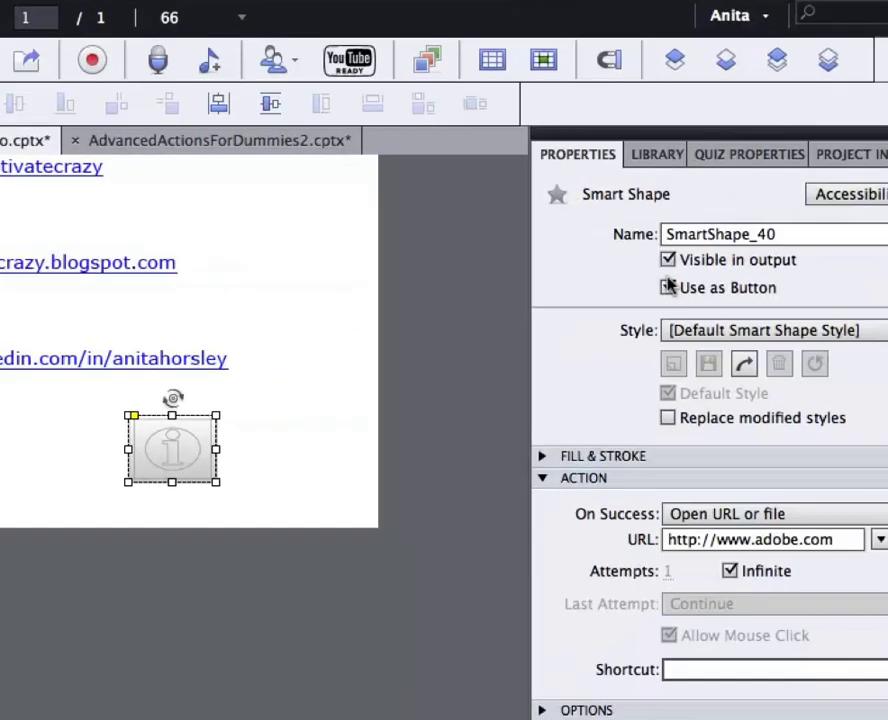
left_click(672, 219)
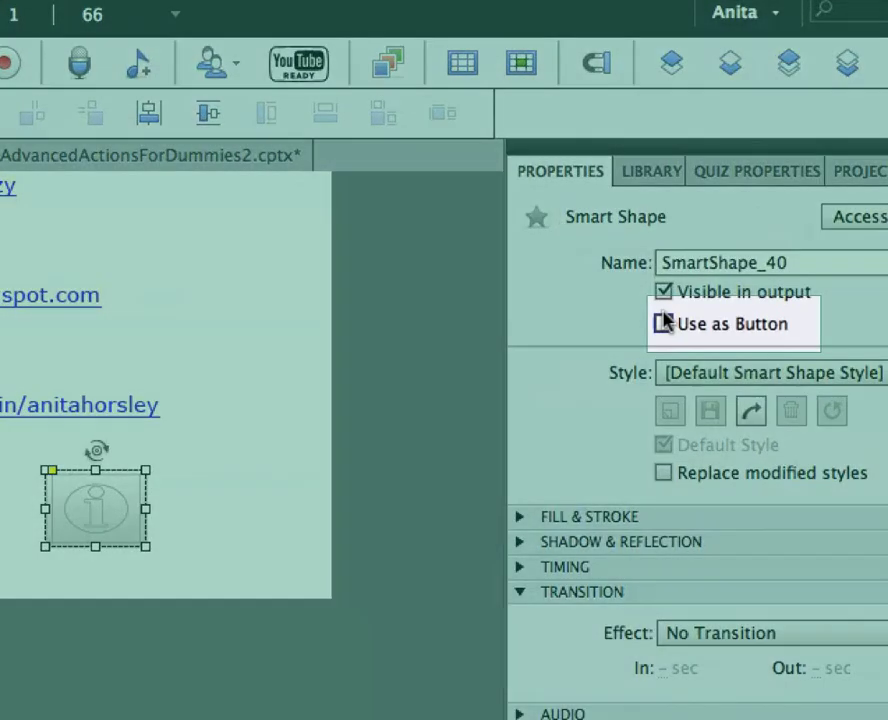
left_click(672, 219)
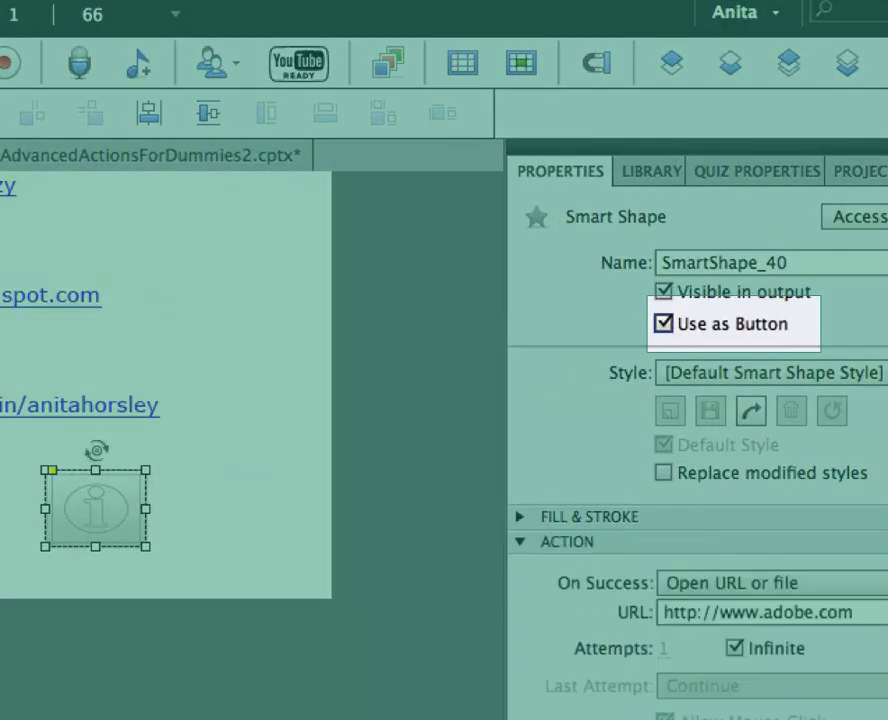
left_click(759, 371)
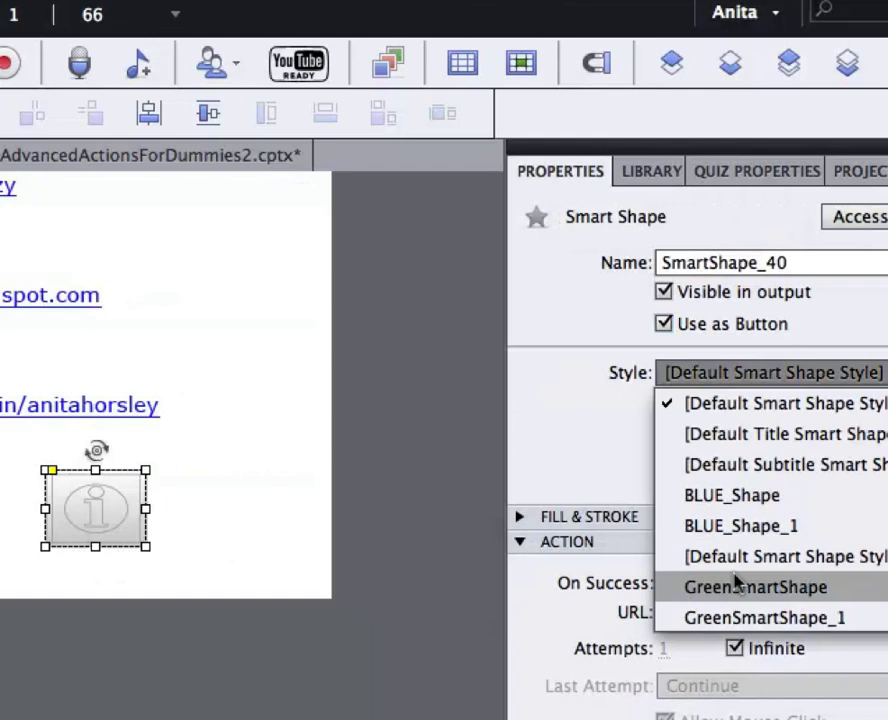
left_click(736, 586)
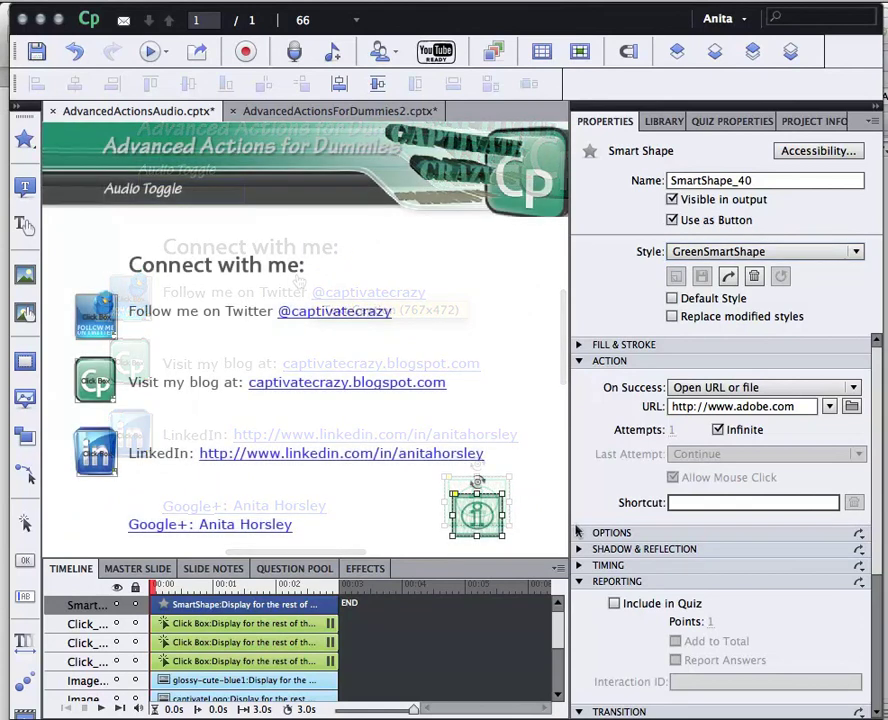
left_click(600, 533)
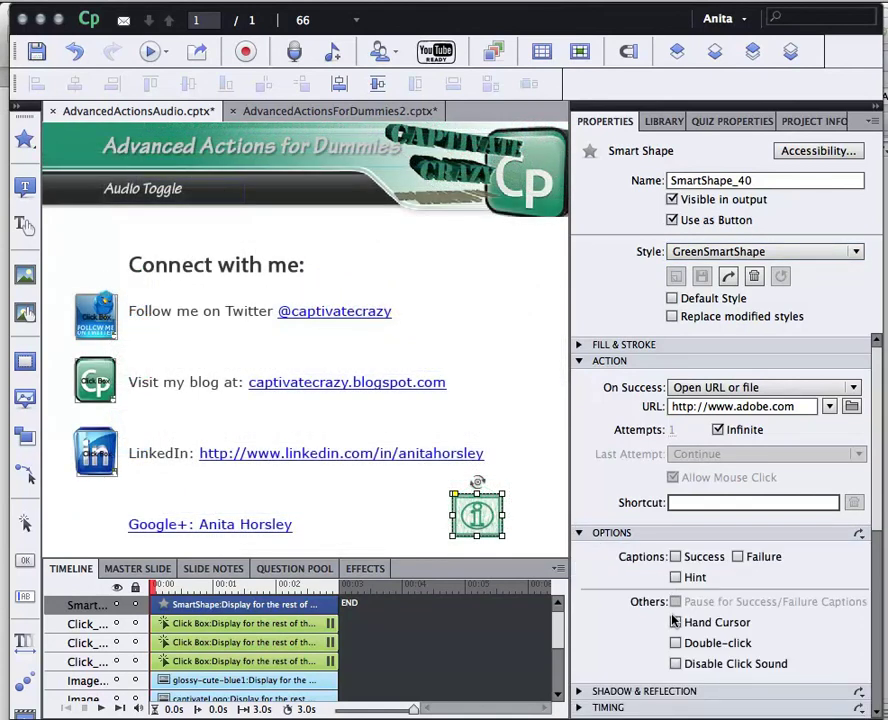
left_click(578, 532)
left_click(580, 581)
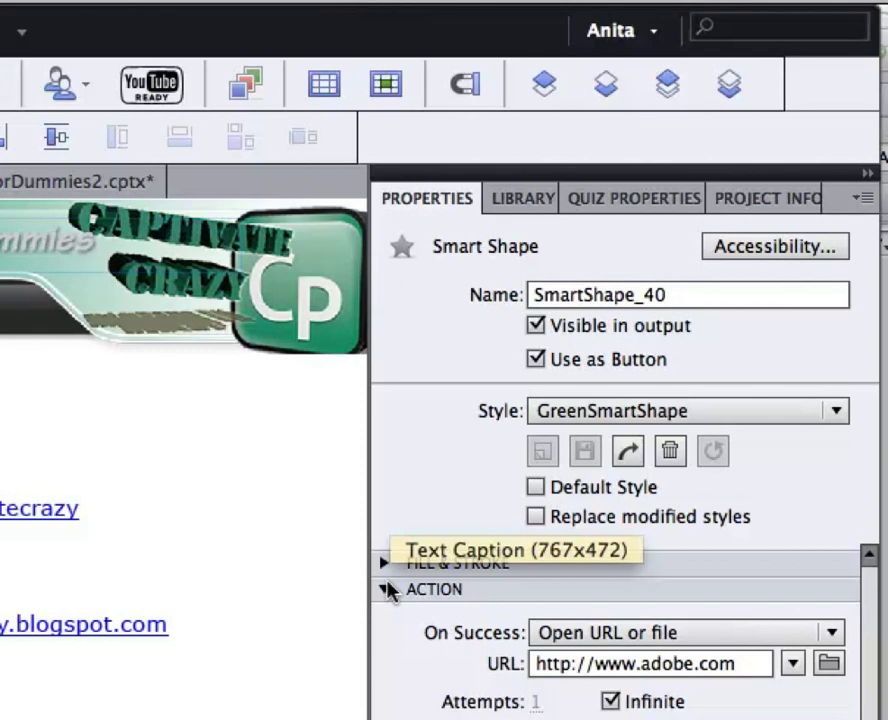
Set the shape's On Success action to Execute Advanced Actions and open the Advanced Actions editor
left_click(830, 632)
left_click(710, 346)
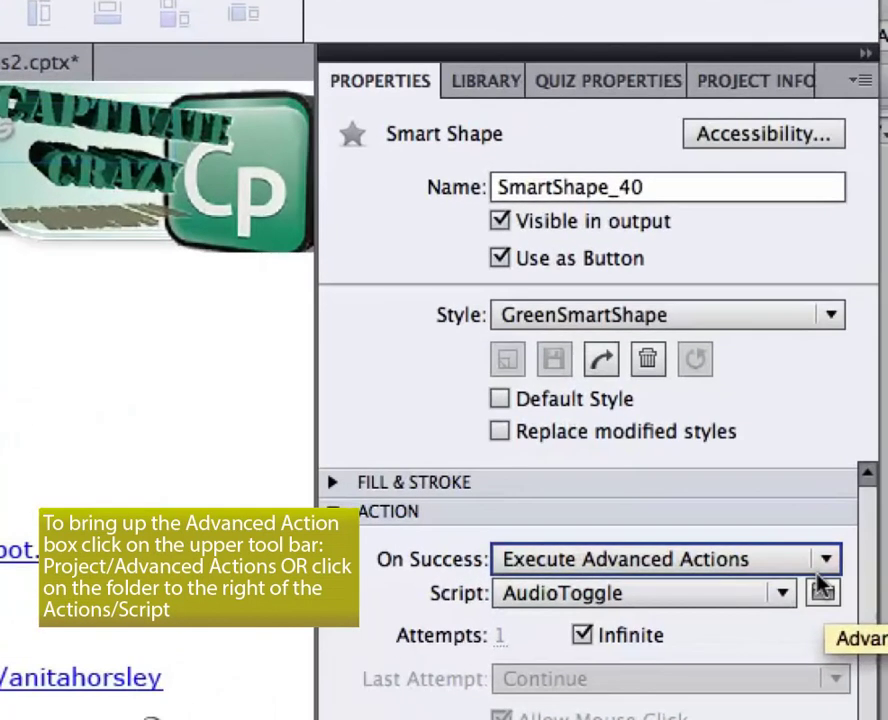
left_click(822, 590)
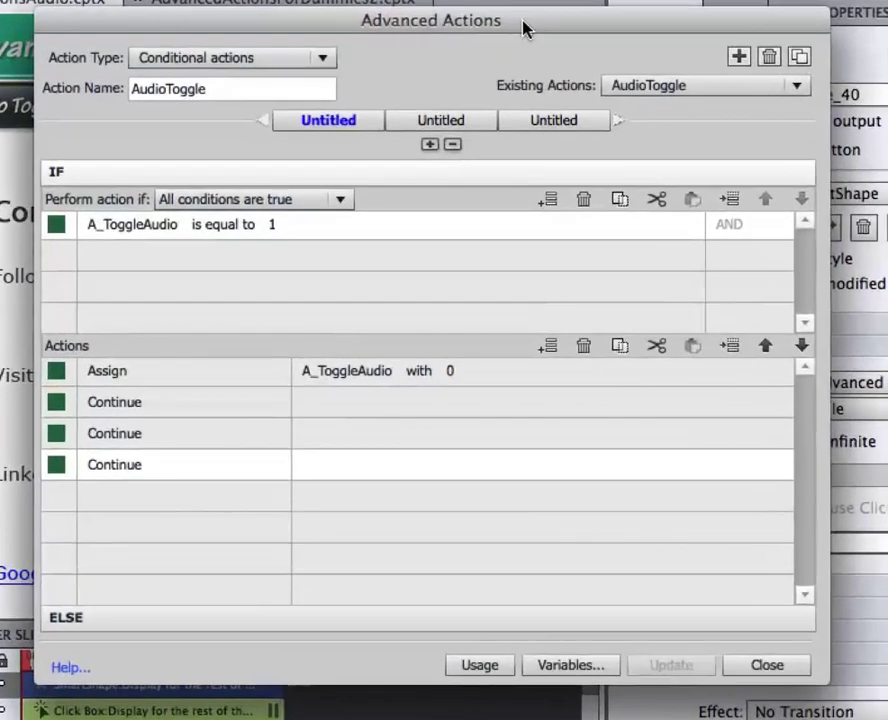
Add and save a new user variable named v_audiotoggle
left_click(565, 665)
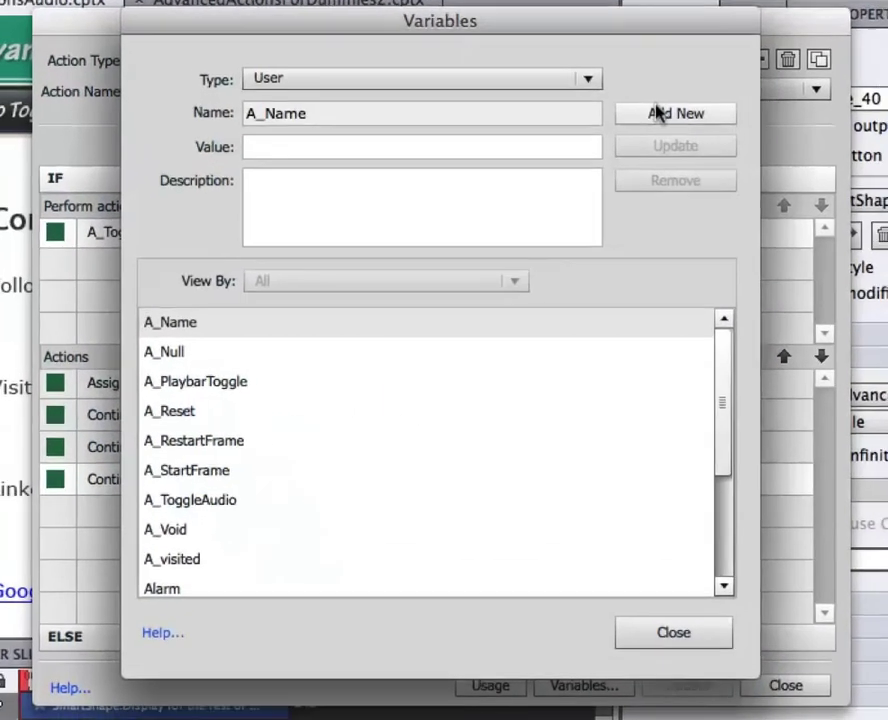
left_click(616, 180)
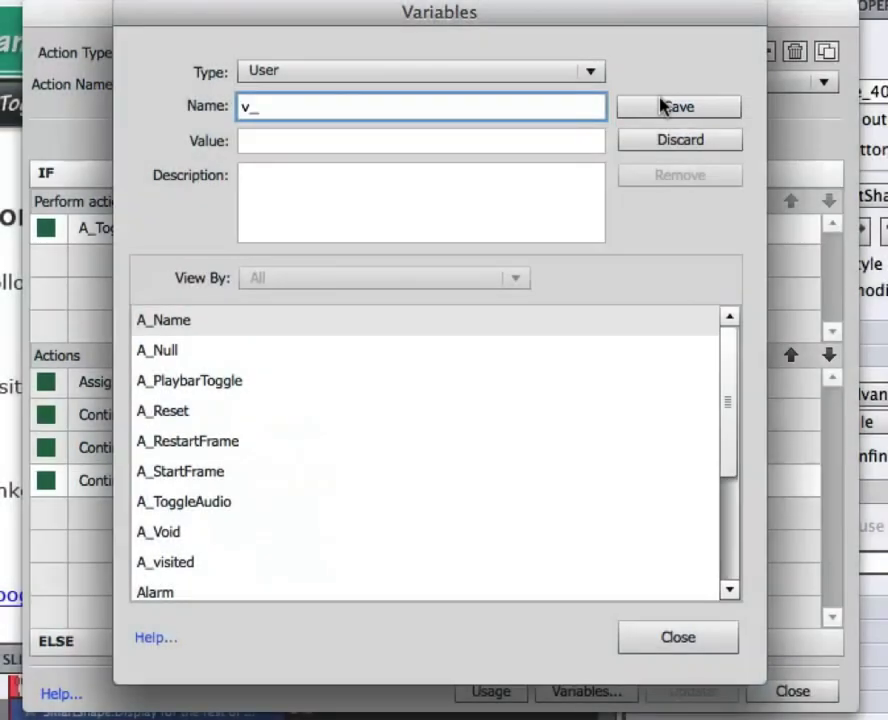
type("v_audiotoggle")
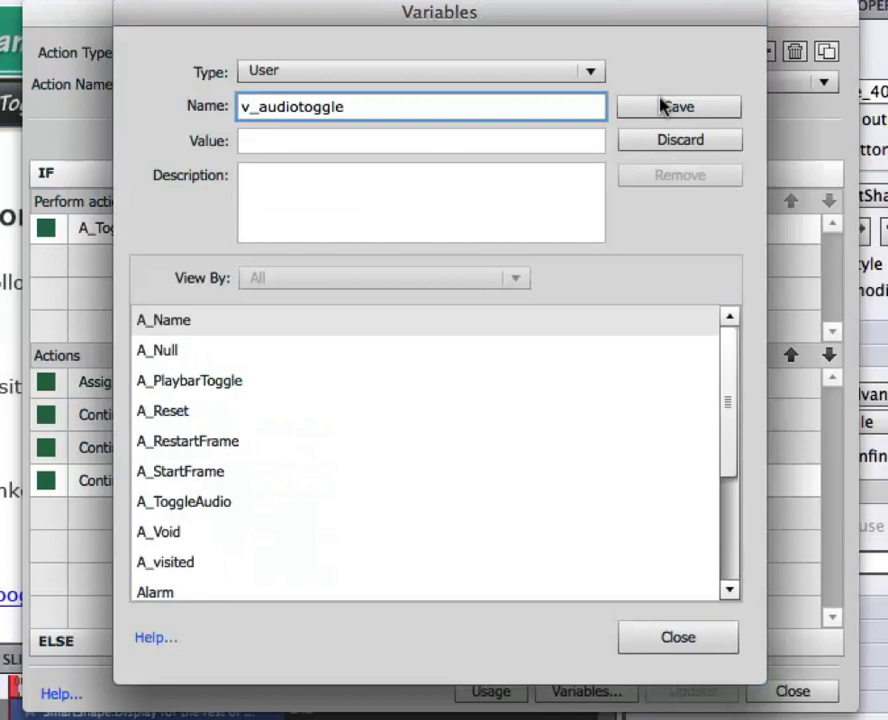
left_click(667, 107)
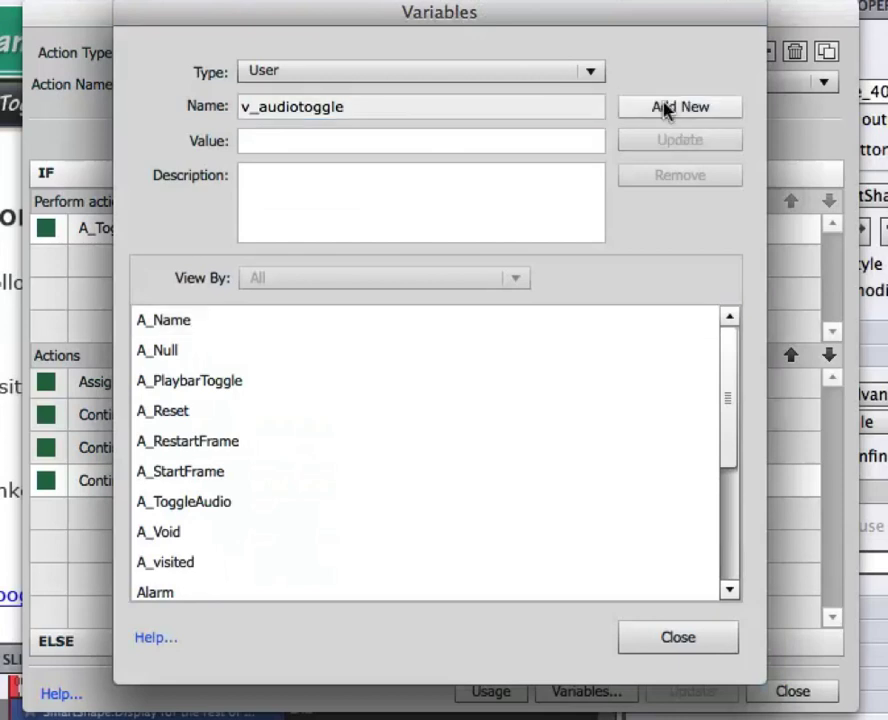
left_click(672, 637)
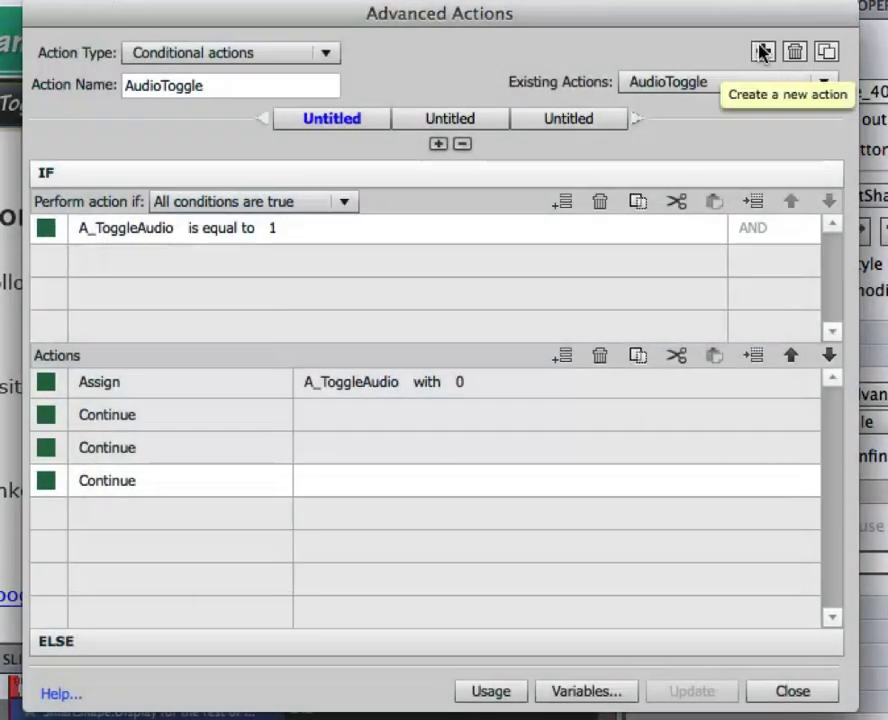
Create a new conditional advanced action named ToggleAudioPlayPause
left_click(762, 52)
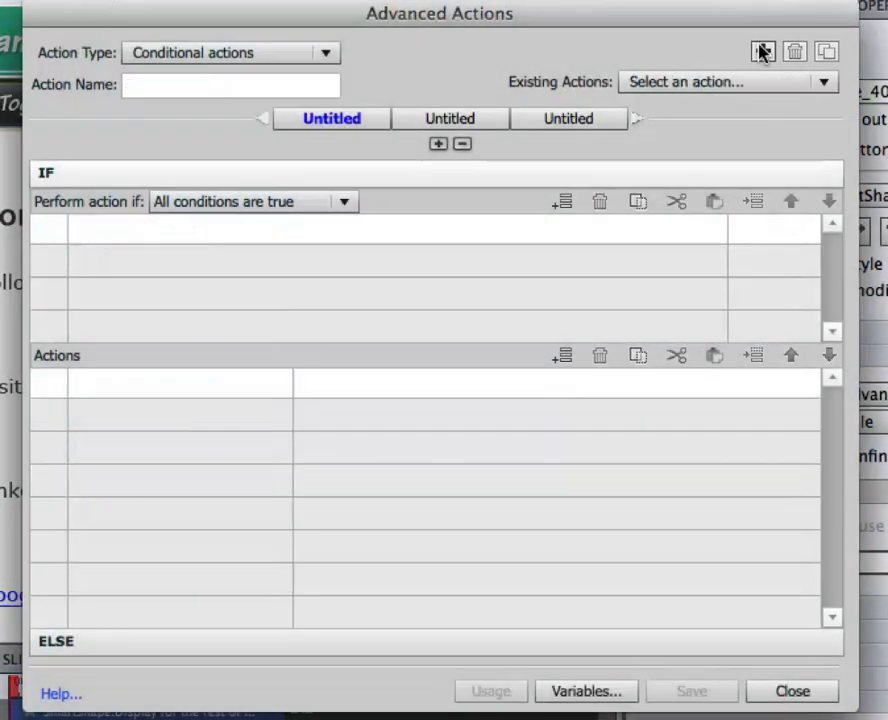
left_click(326, 52)
left_click(220, 108)
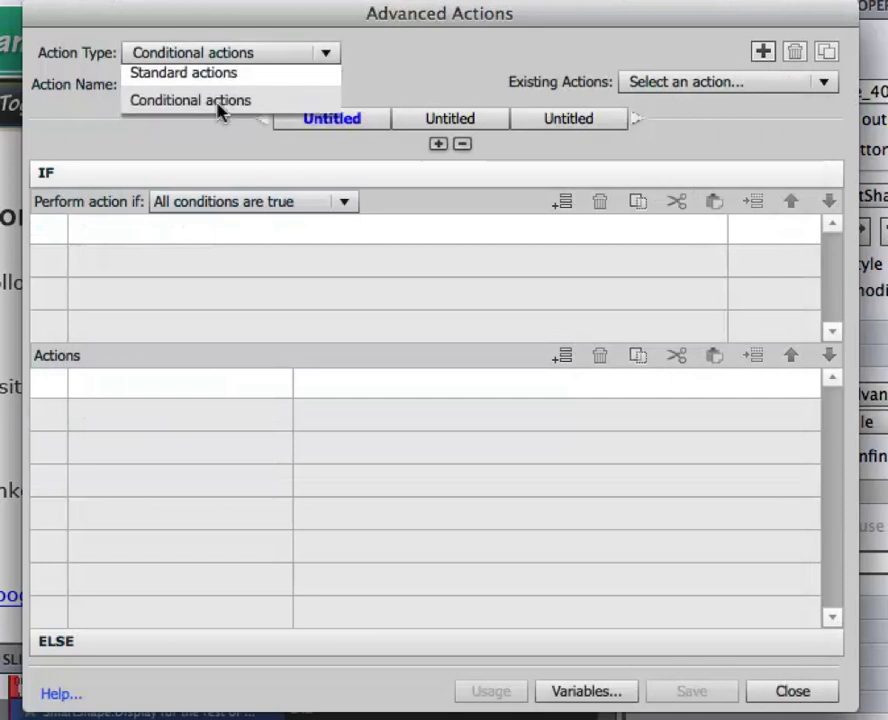
left_click(172, 84)
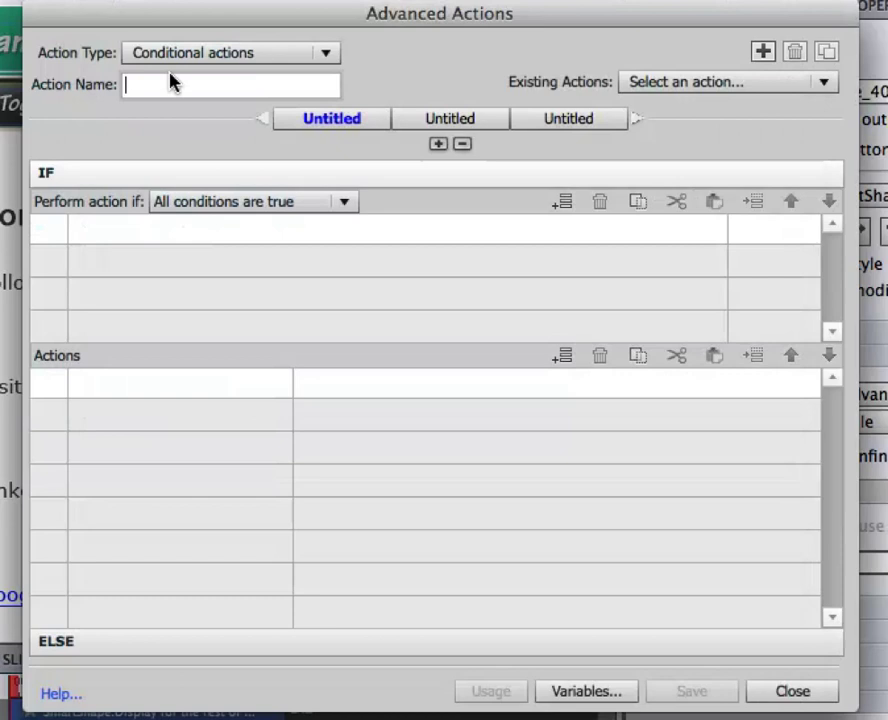
type("ToggleAudio")
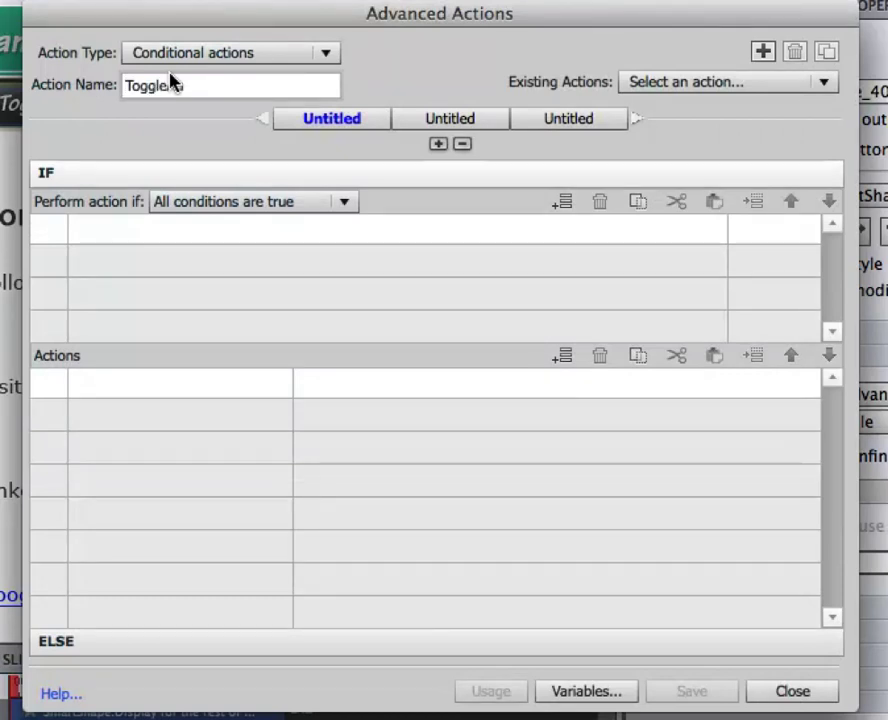
type("PlayPause")
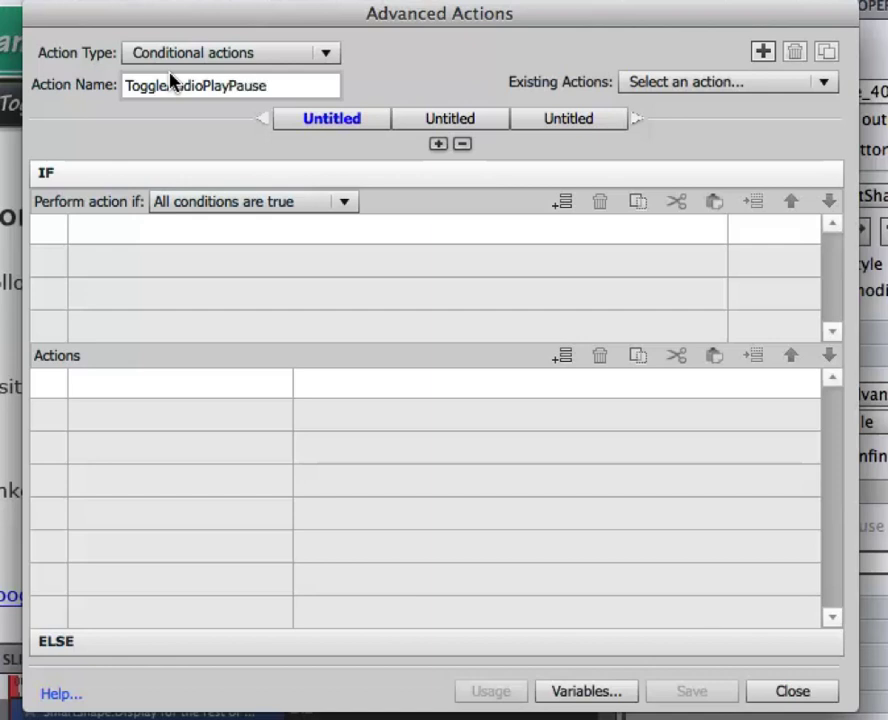
Rename the action's first decision to PlayPause
double_click(332, 120)
left_click_drag(340, 119, 256, 118)
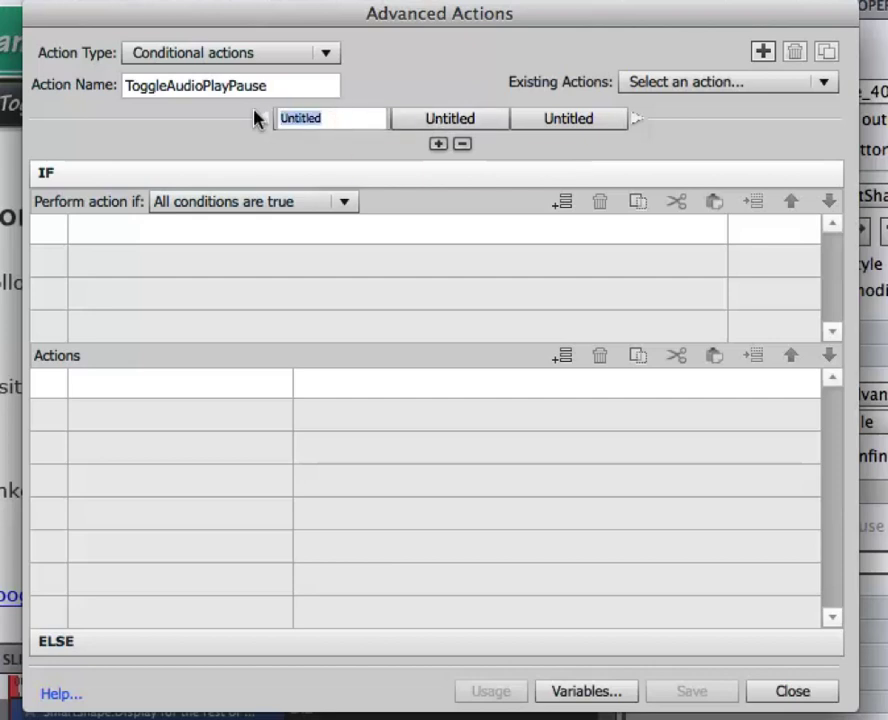
type("Play")
type("Pua")
key("BackSpace")
key("BackSpace")
type("ause")
key("Return")
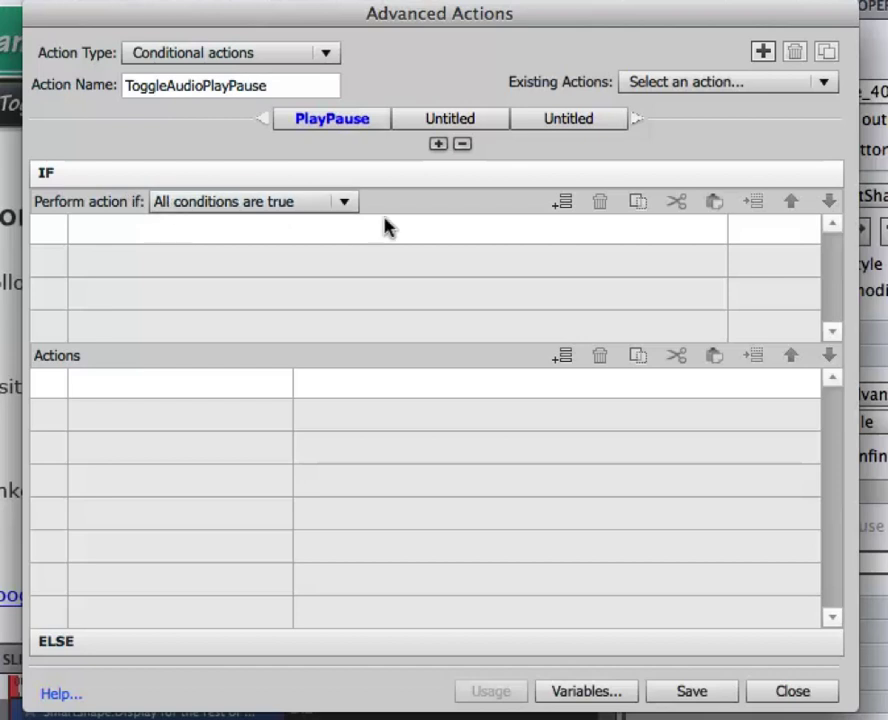
Build the IF condition: variable v_audiotoggle is equal to literal 0
left_click(105, 229)
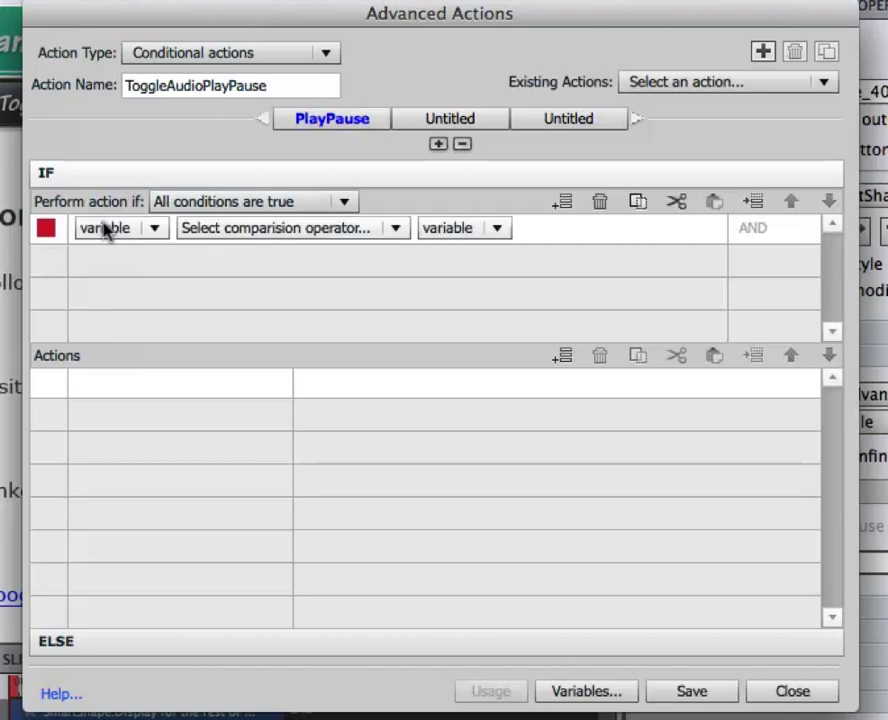
left_click(152, 228)
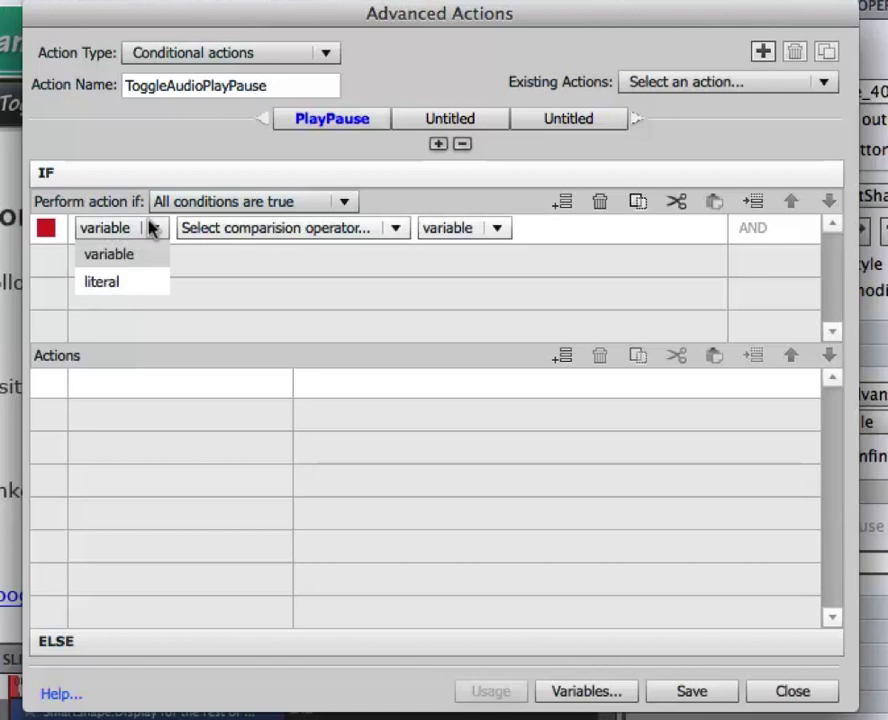
left_click(106, 255)
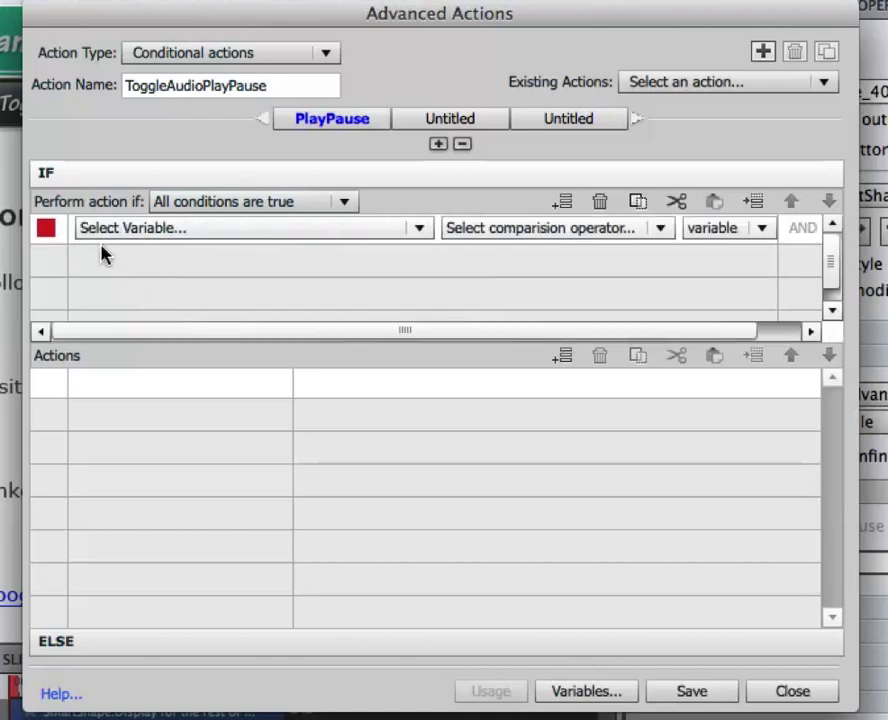
left_click(135, 228)
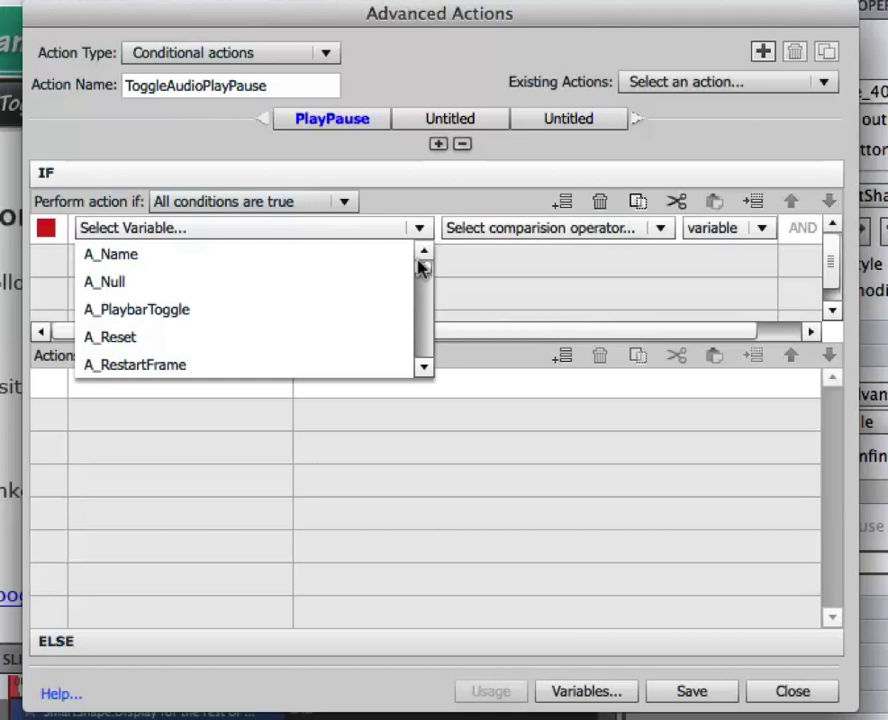
left_click_drag(420, 268, 426, 358)
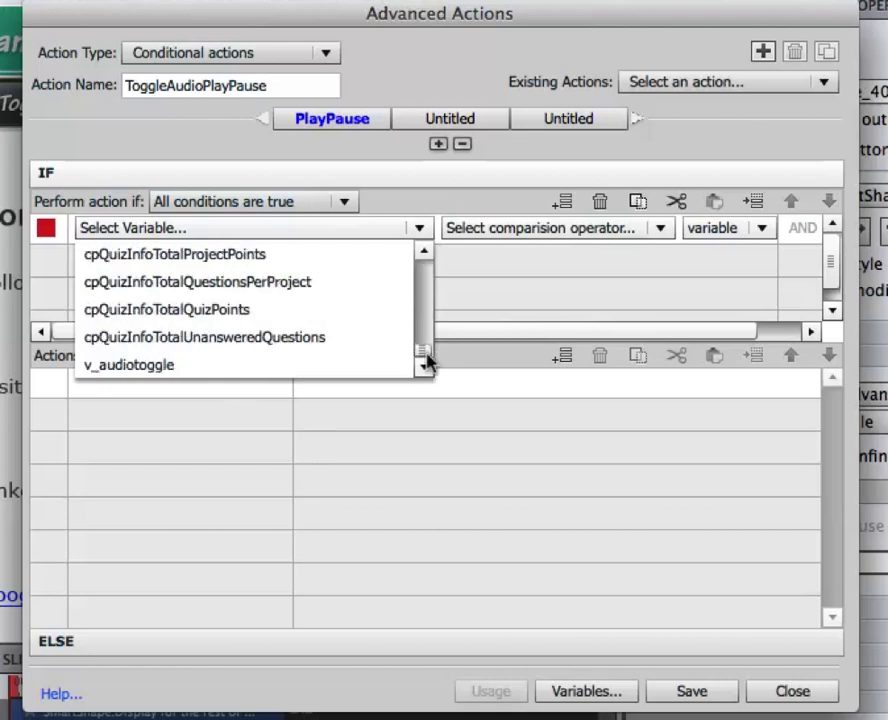
left_click(145, 364)
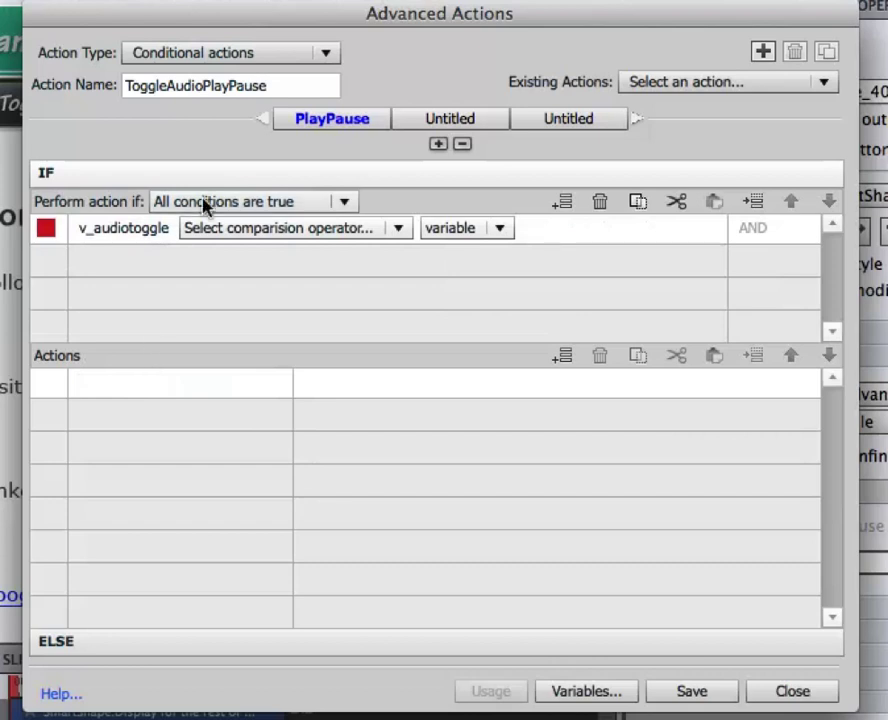
left_click(394, 229)
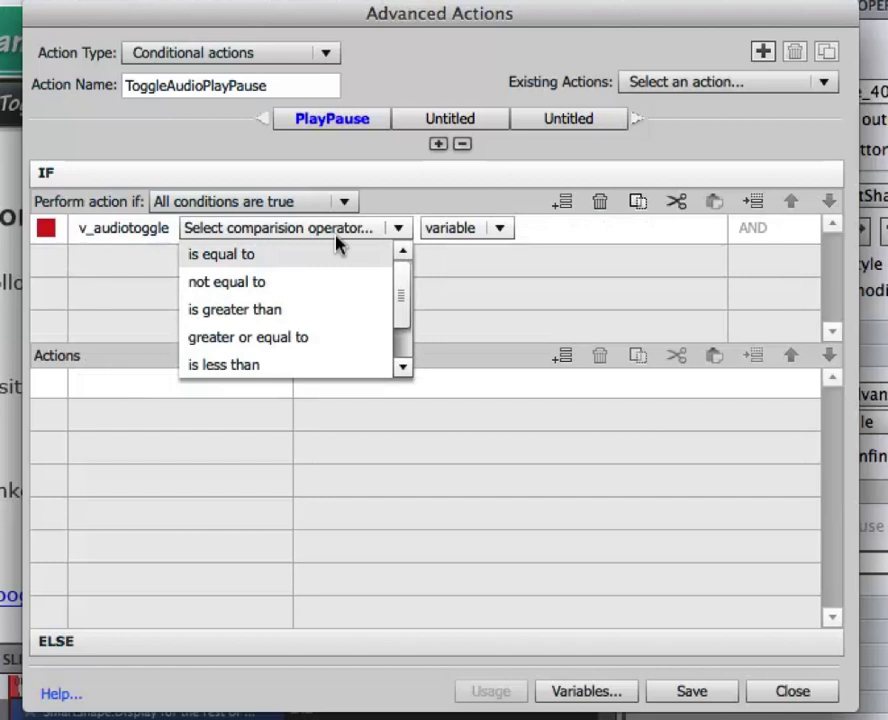
left_click(276, 252)
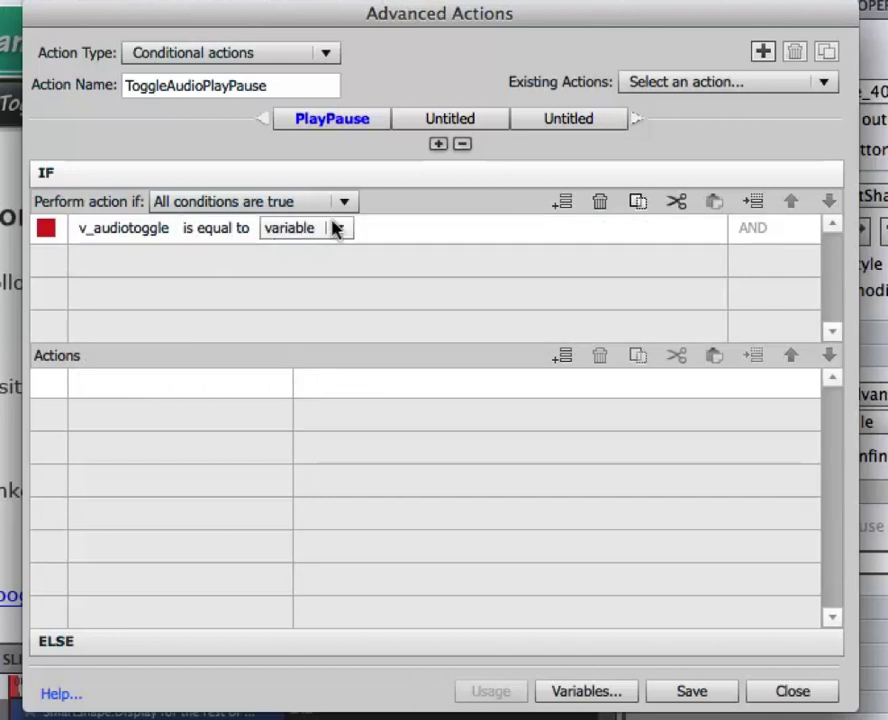
left_click(335, 228)
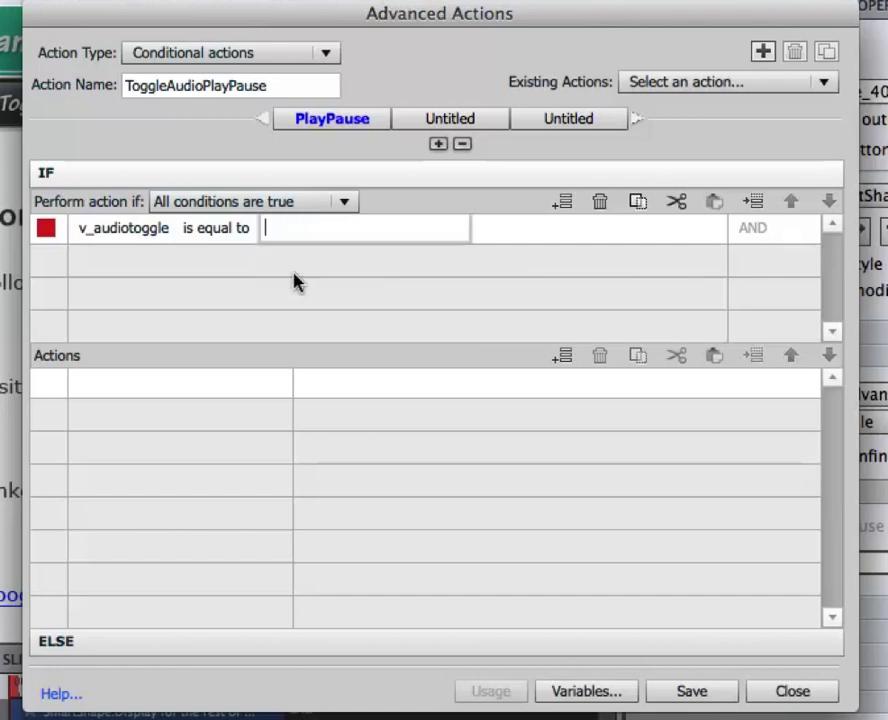
type("0")
key("Return")
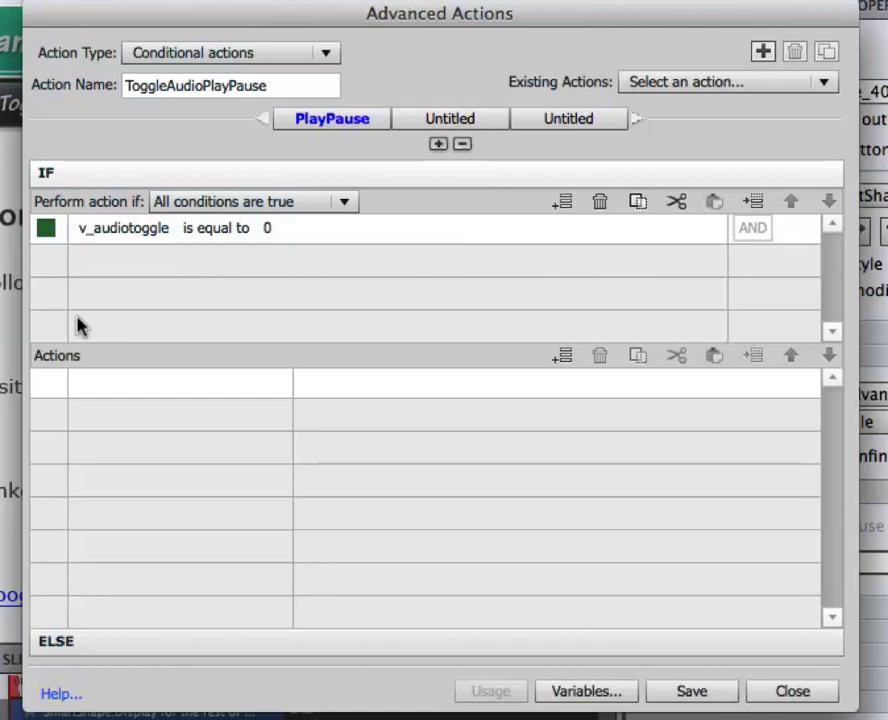
Add an IF action that assigns v_audiotoggle the literal value 1
left_click(92, 385)
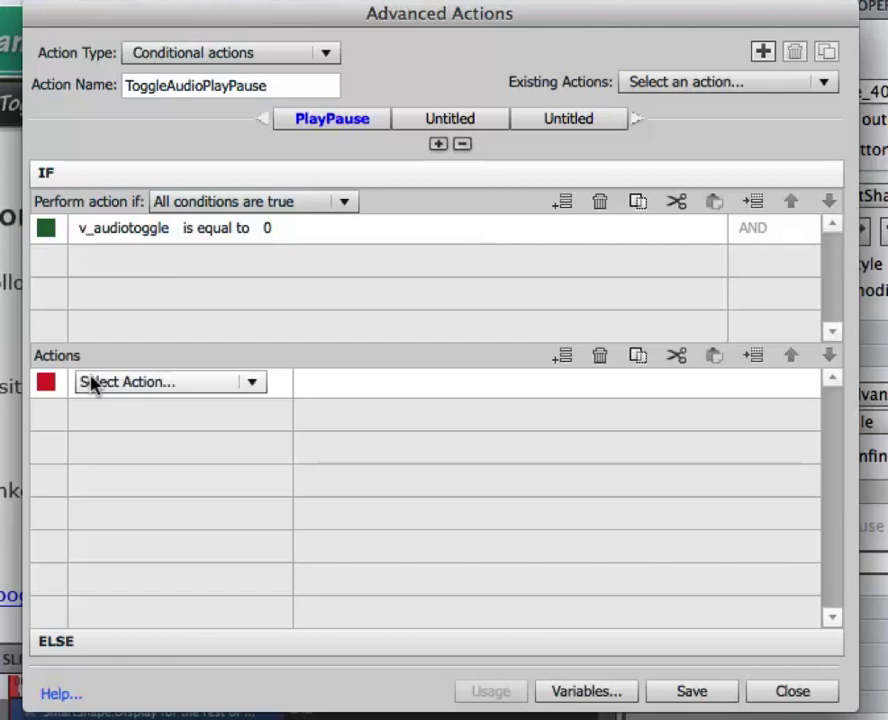
left_click(250, 385)
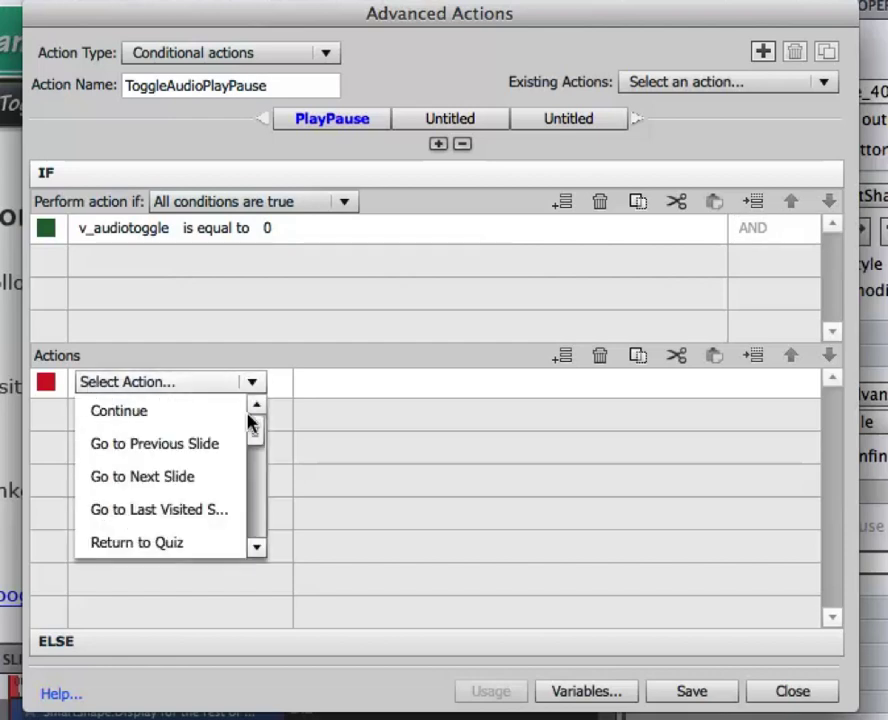
scroll(250, 540, "down", 2)
scroll(250, 545, "down", 9)
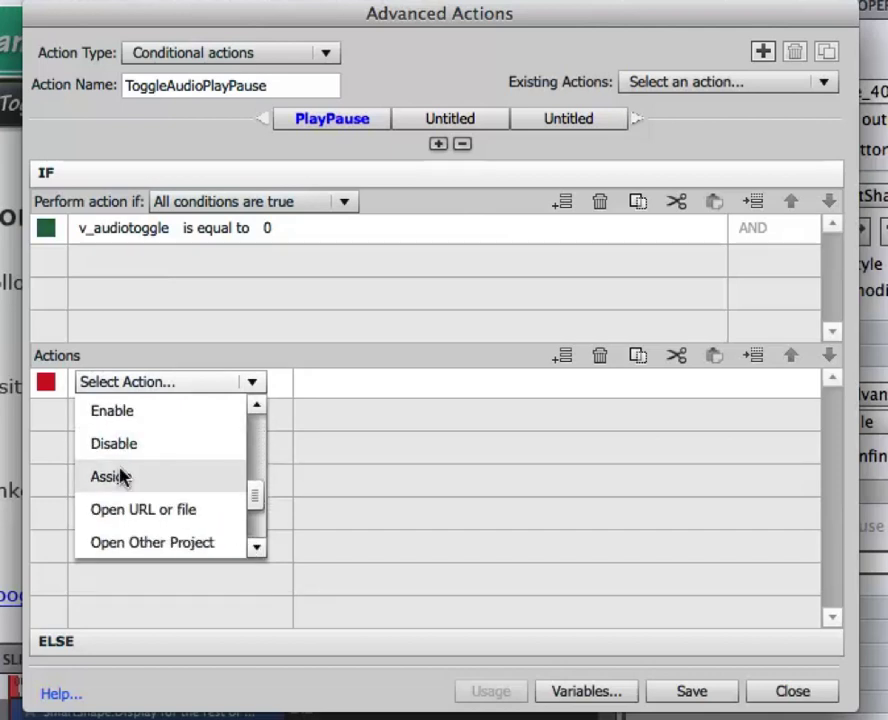
left_click(120, 477)
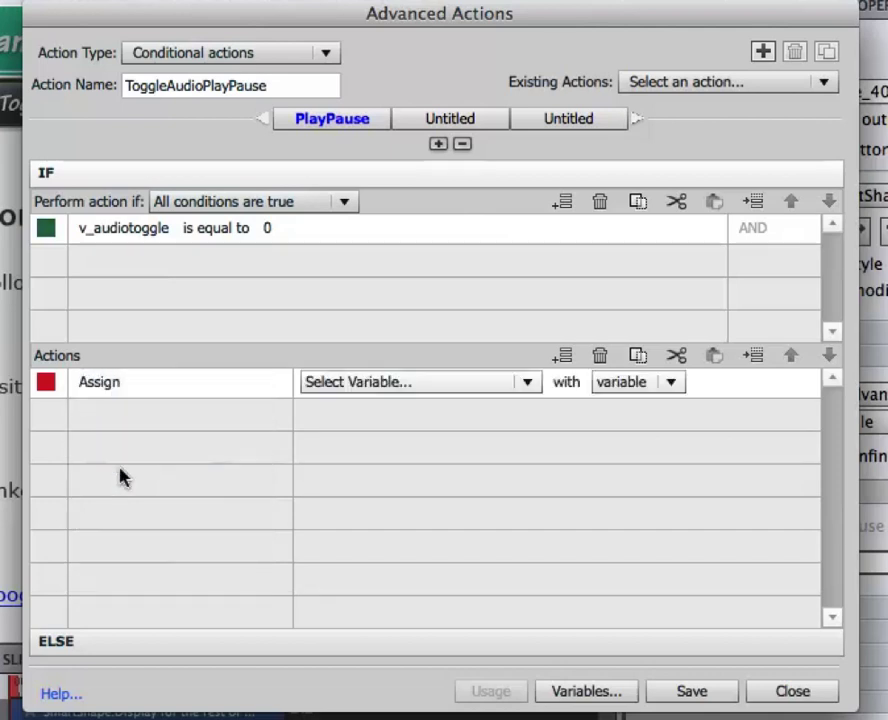
left_click(529, 382)
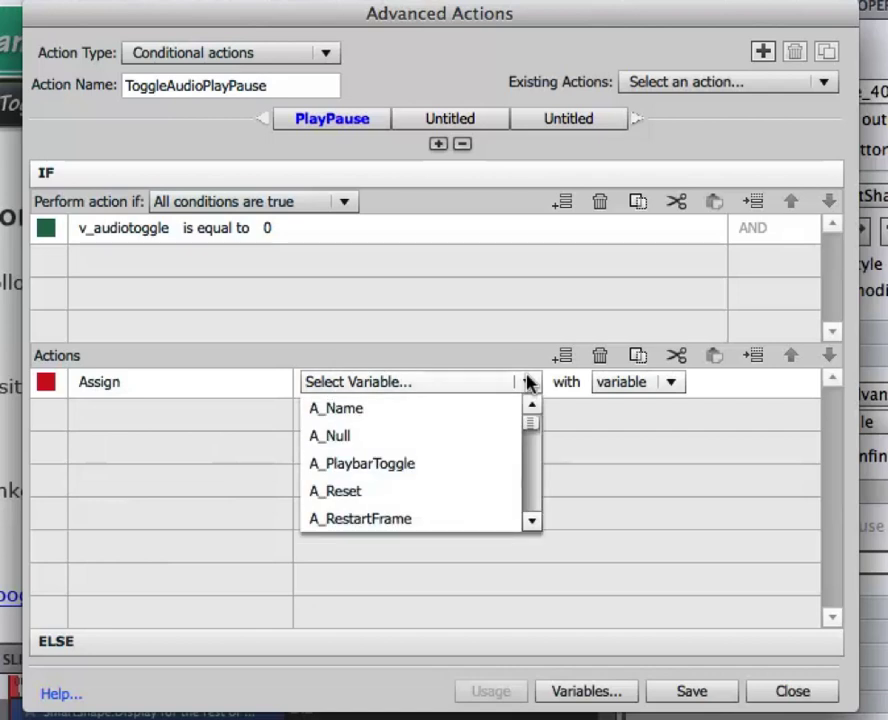
left_click(535, 474)
scroll(509, 521, "down", 5)
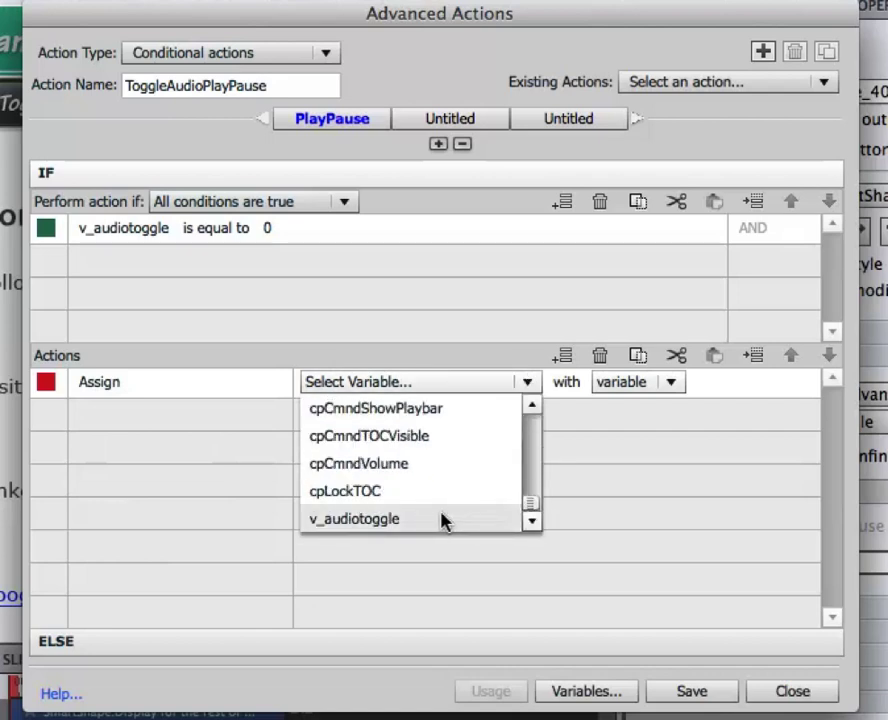
left_click(442, 521)
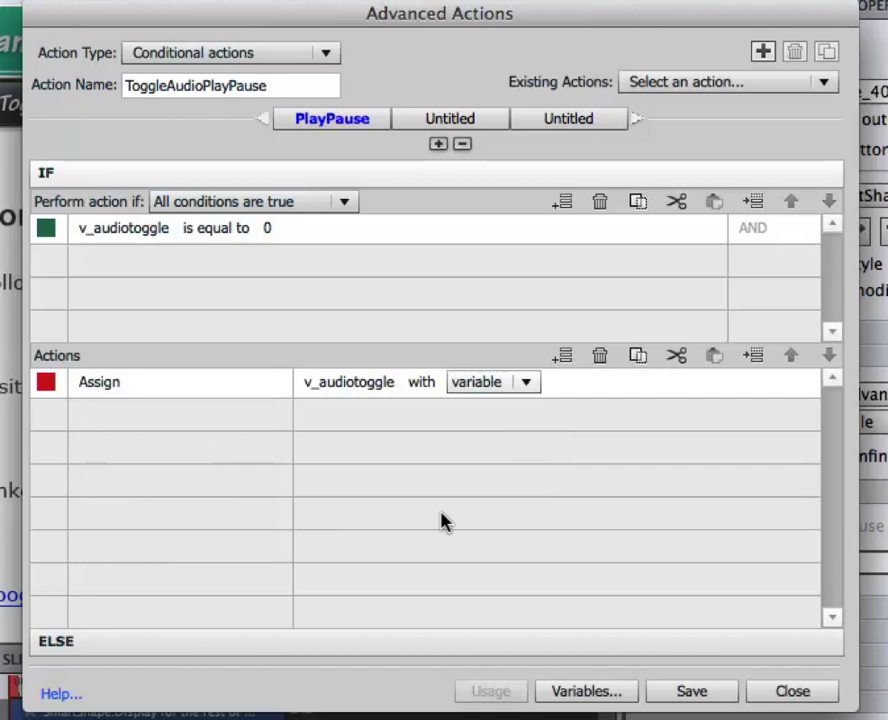
left_click(521, 386)
left_click(486, 437)
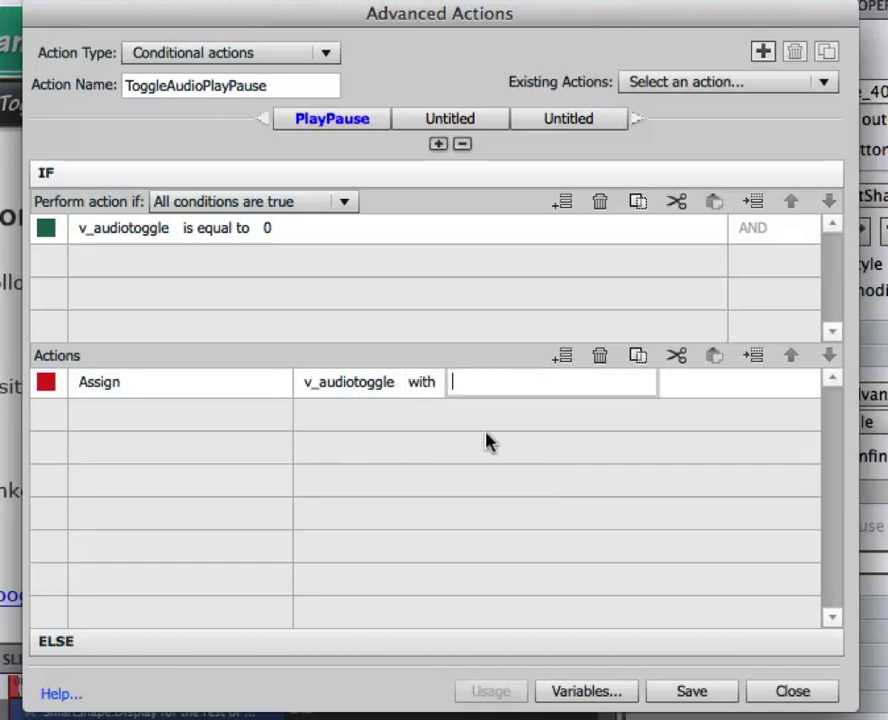
type("1")
key("Return")
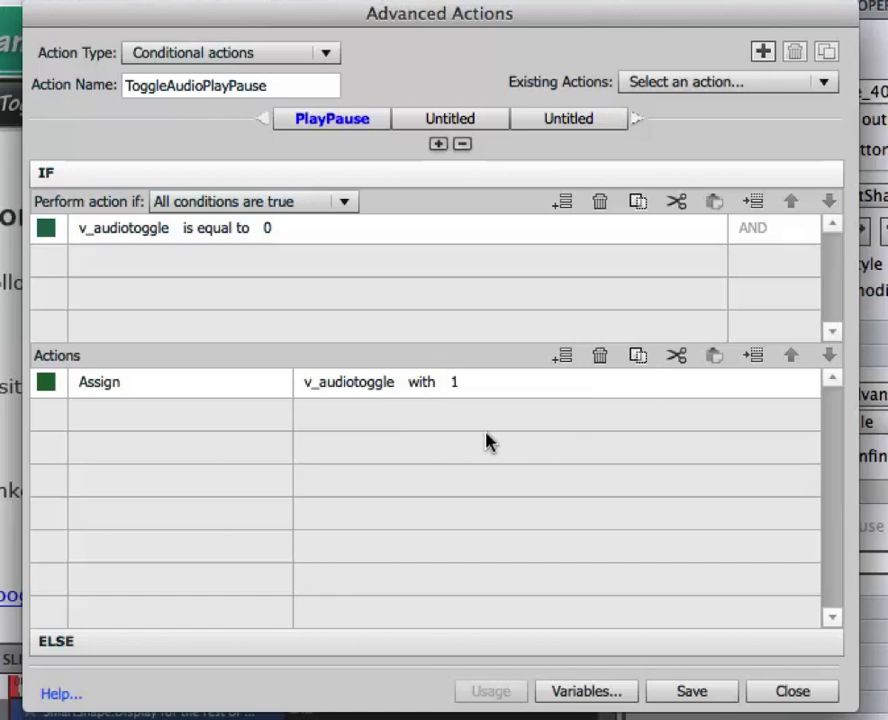
Add an Assign action to the ELSE branch setting v_audiotoggle to literal 0
left_click(46, 641)
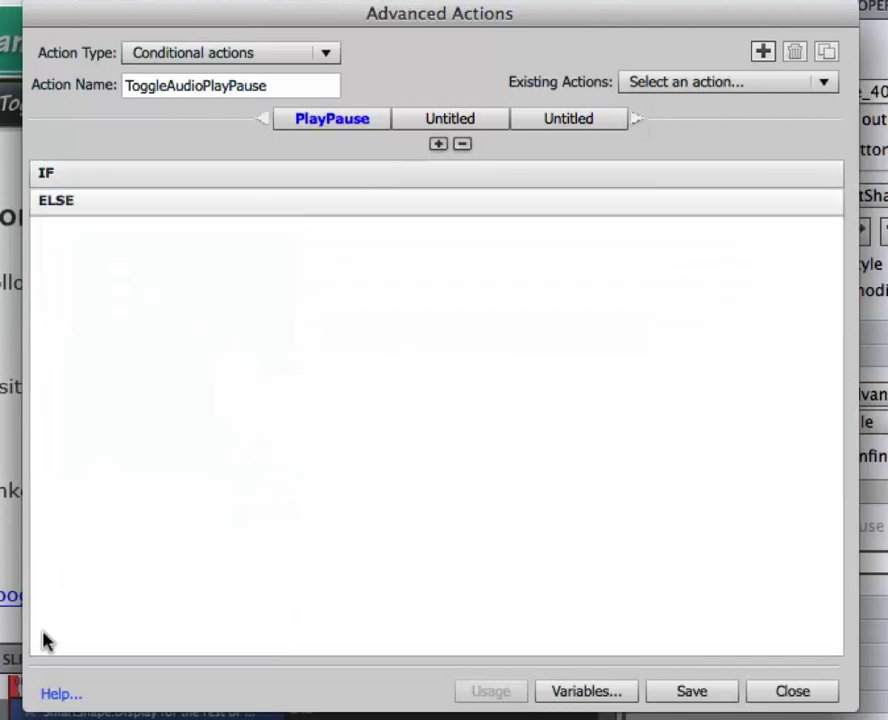
left_click(113, 262)
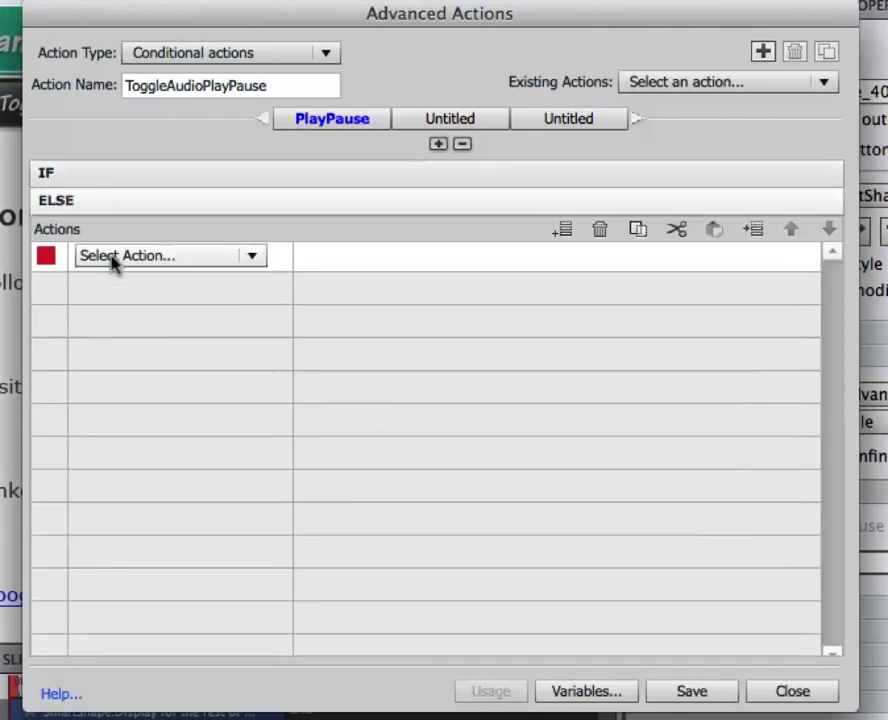
left_click(252, 255)
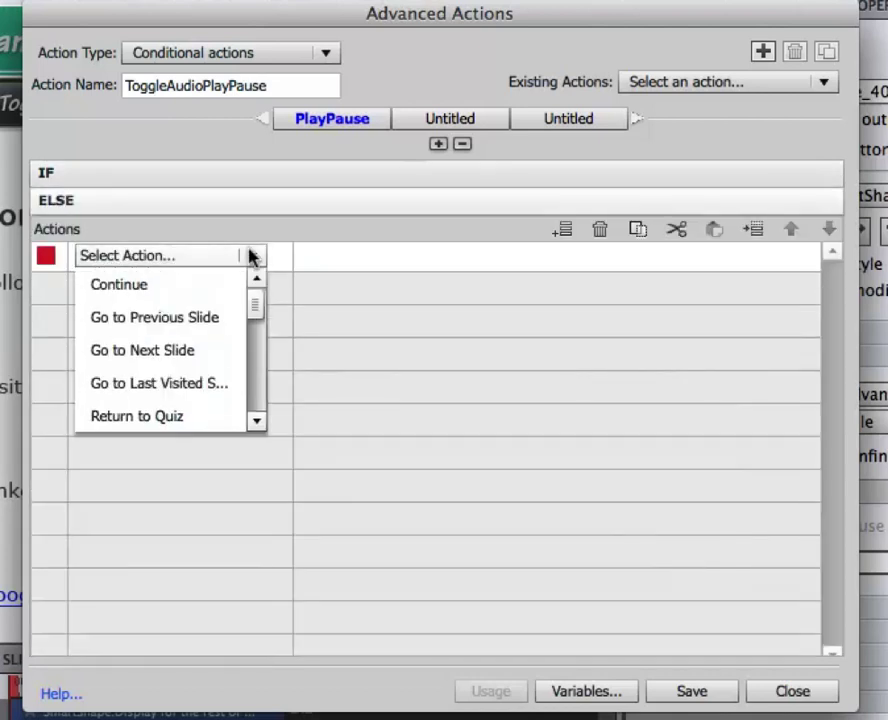
left_click(250, 421)
left_click(250, 421)
left_click(250, 421)
left_click(250, 421)
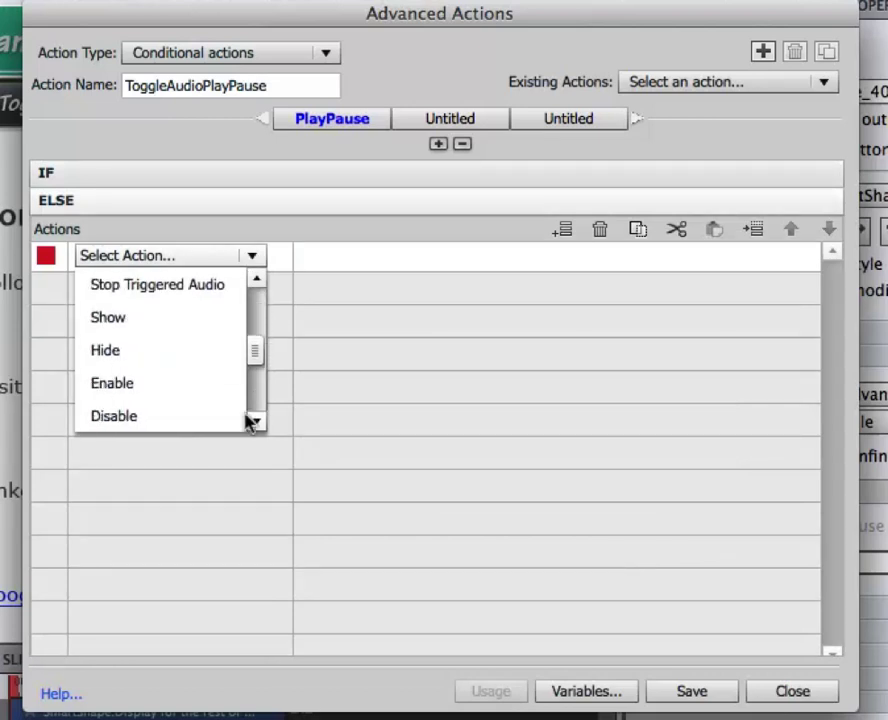
left_click(250, 421)
left_click(250, 421)
left_click(250, 421)
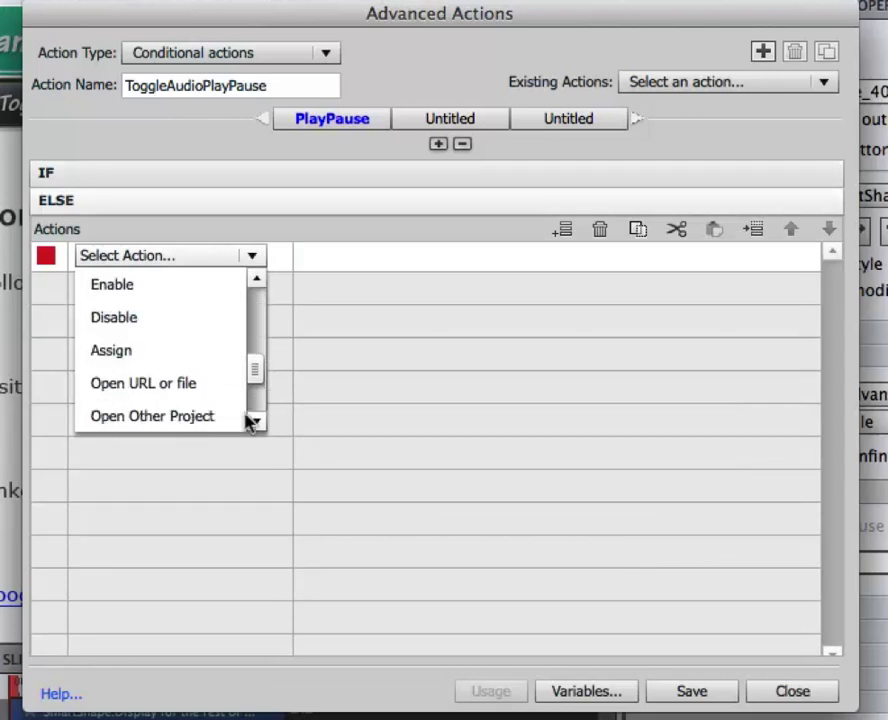
left_click(189, 355)
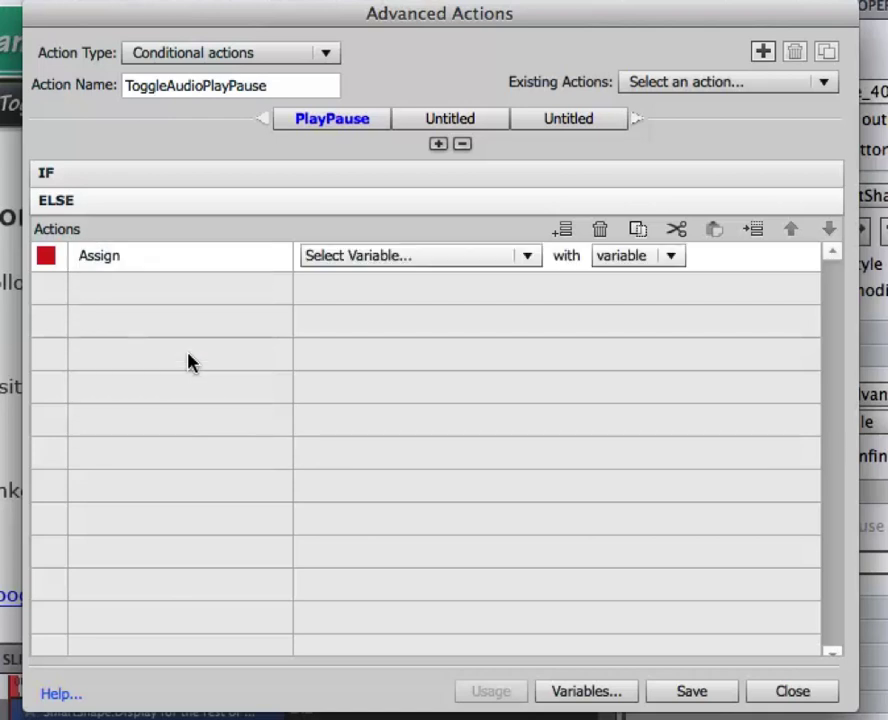
left_click(520, 258)
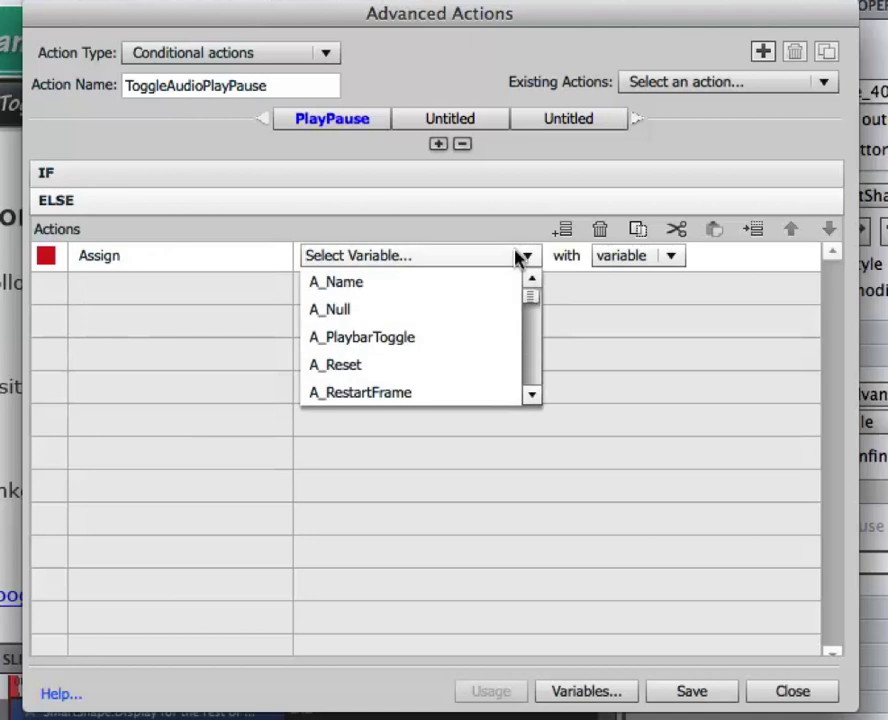
left_click_drag(530, 303, 525, 448)
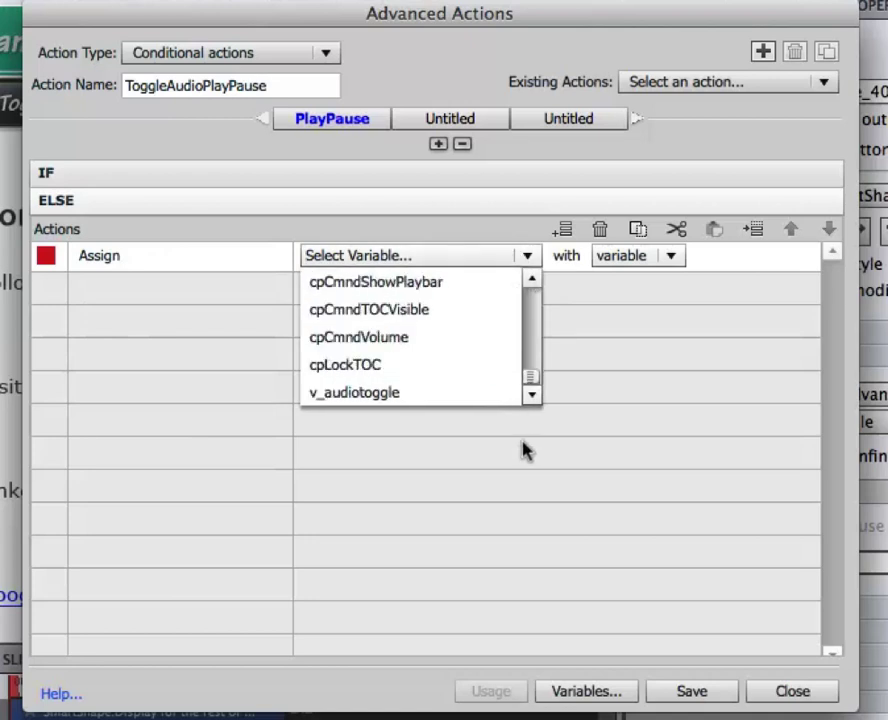
left_click(418, 387)
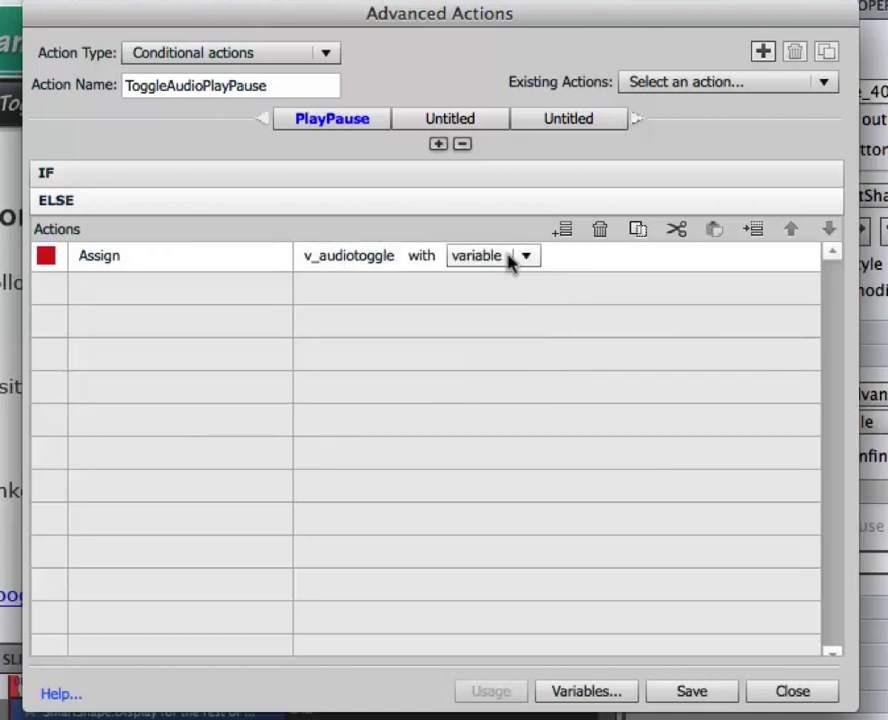
left_click(511, 257)
left_click(497, 309)
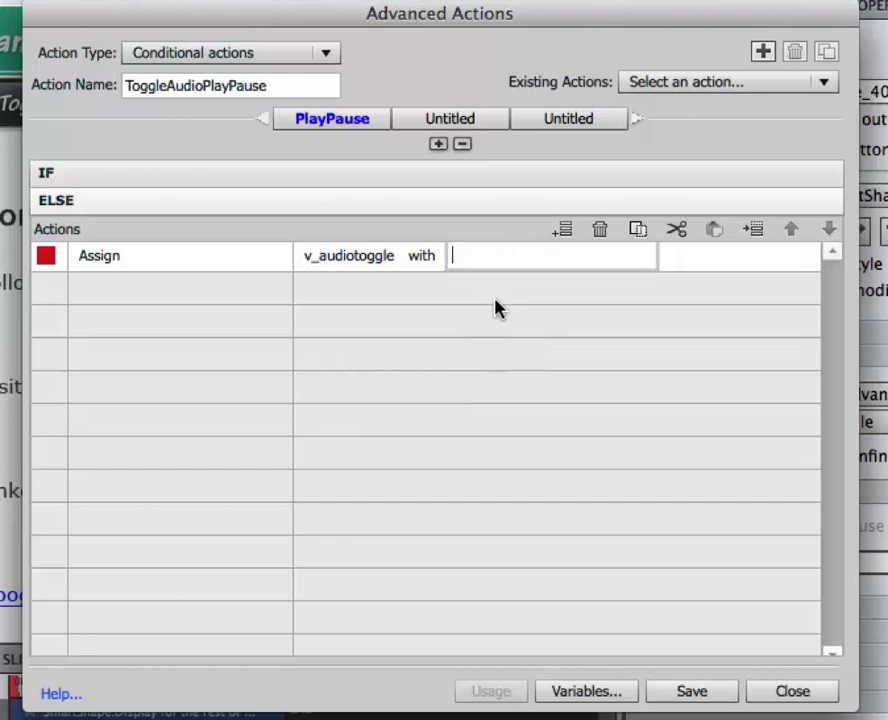
type("0")
key("Return")
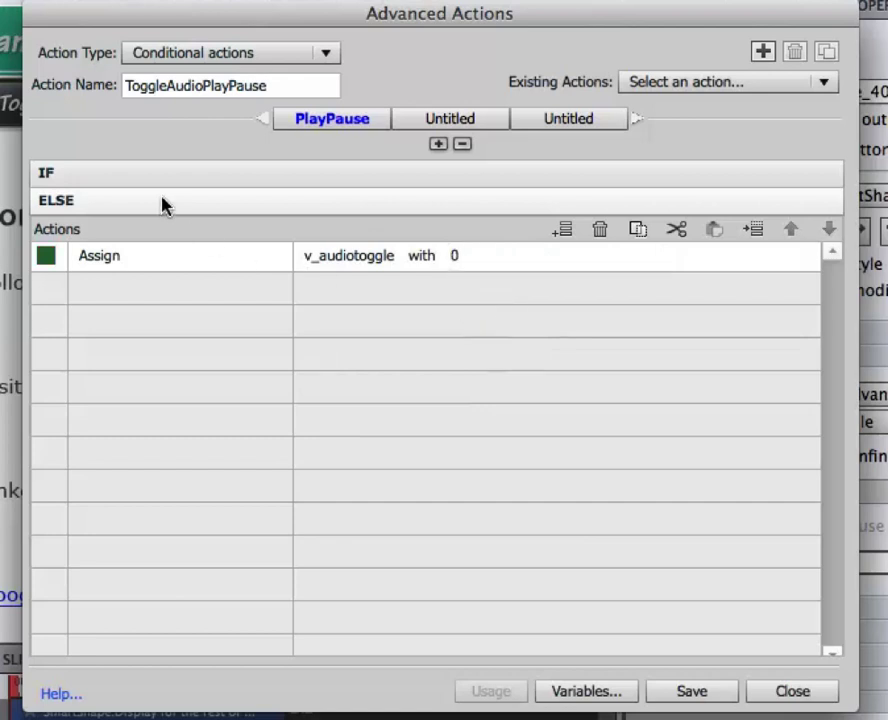
Add a second IF action that plays the Bulbs audio clip from the library
left_click(42, 176)
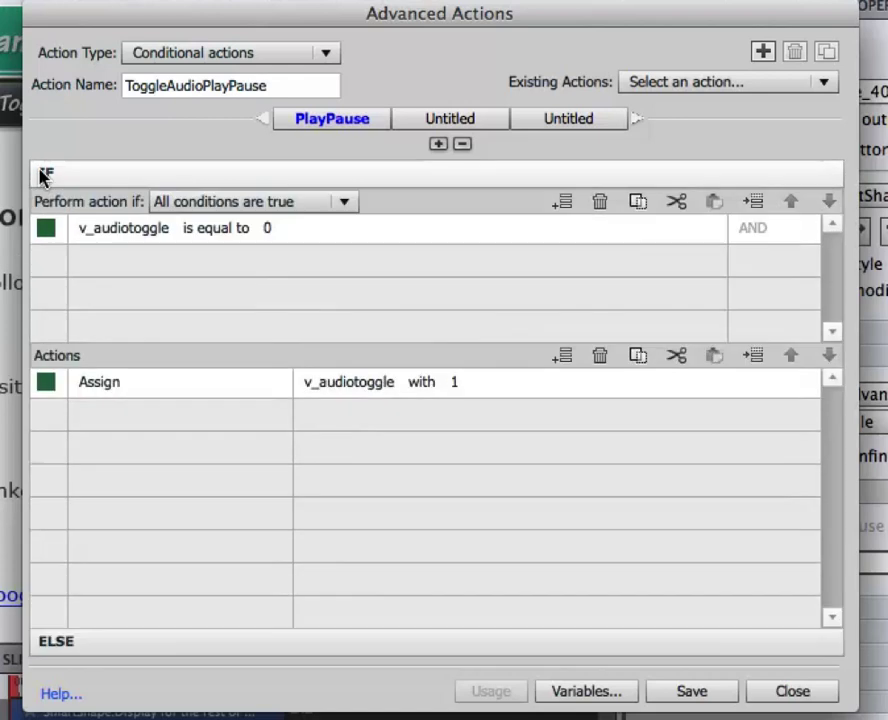
left_click(113, 410)
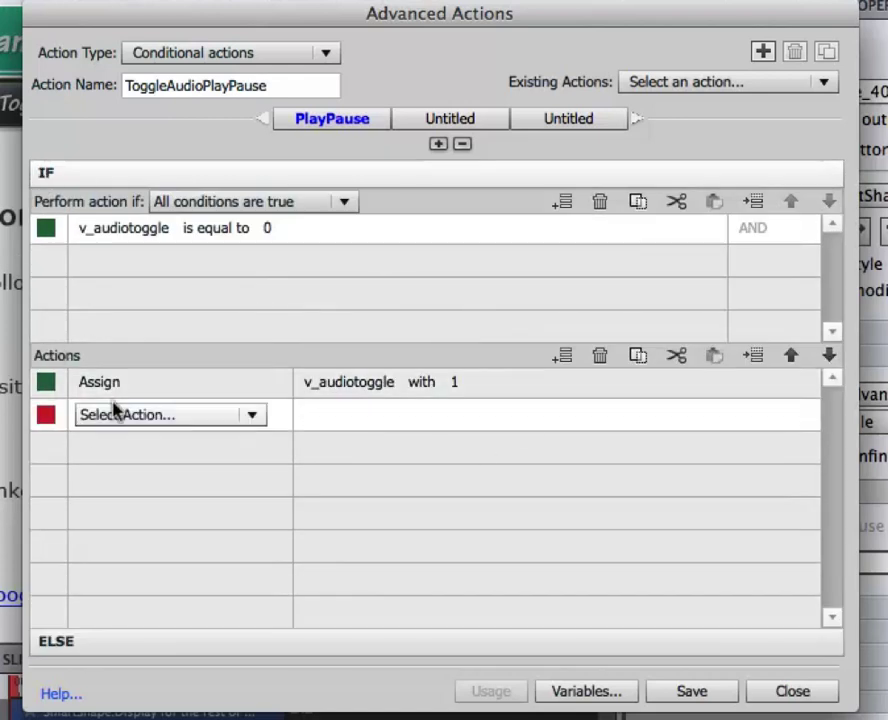
left_click(255, 416)
left_click(255, 583)
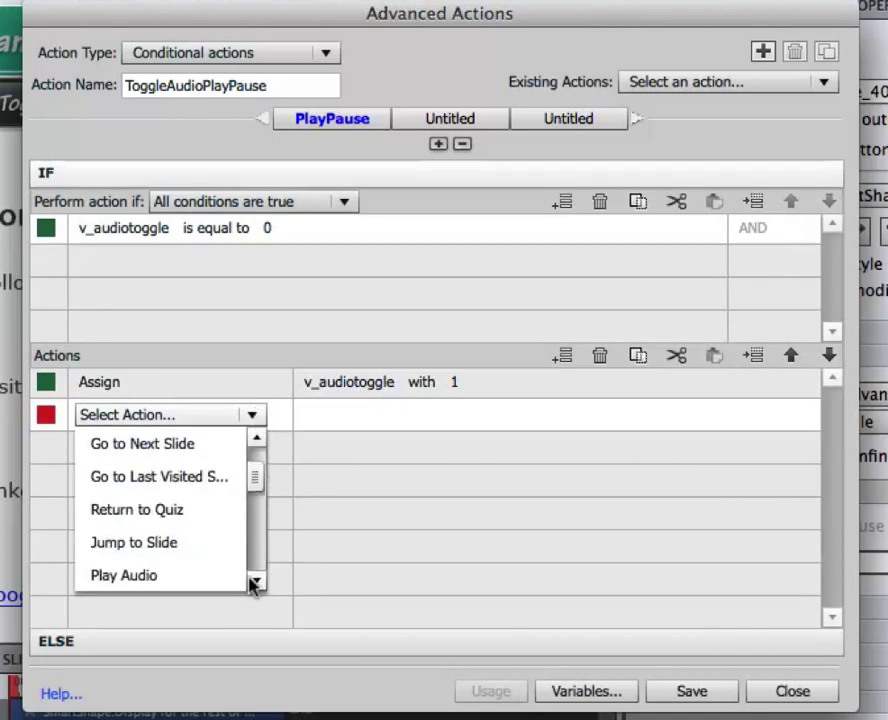
left_click(255, 583)
left_click(160, 512)
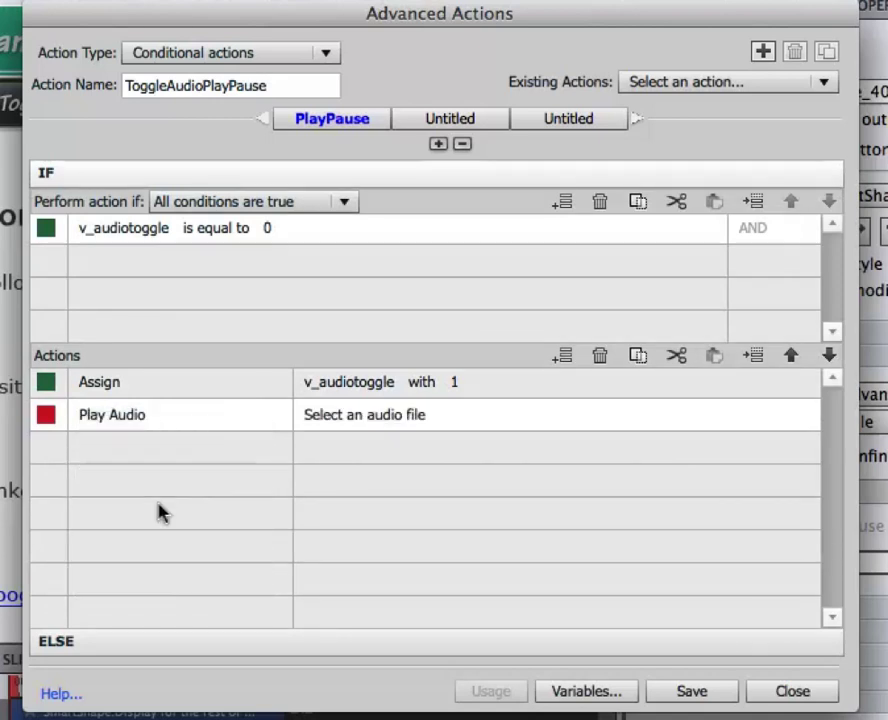
left_click(337, 416)
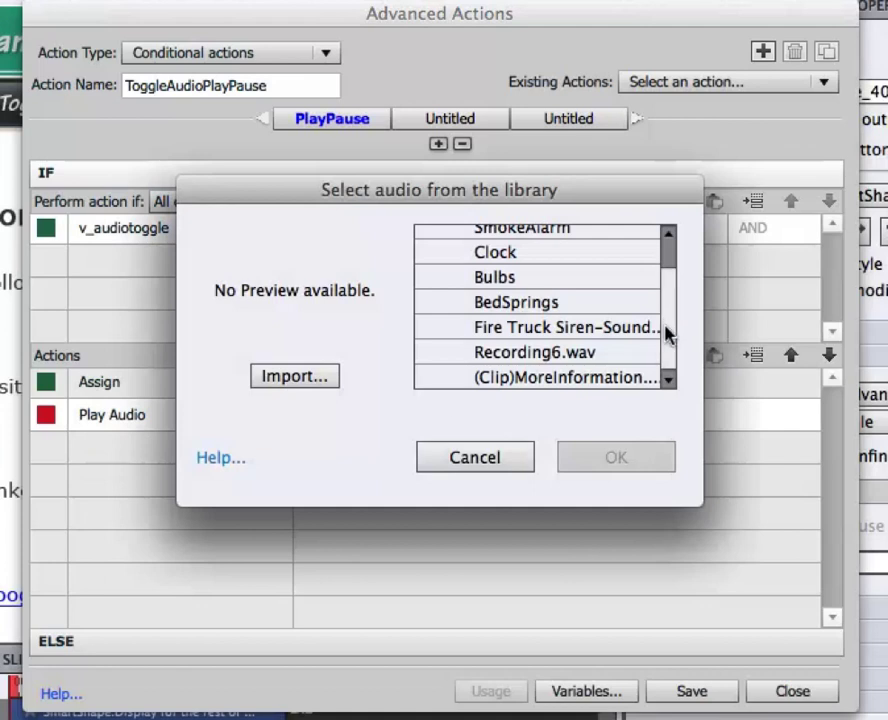
left_click(509, 279)
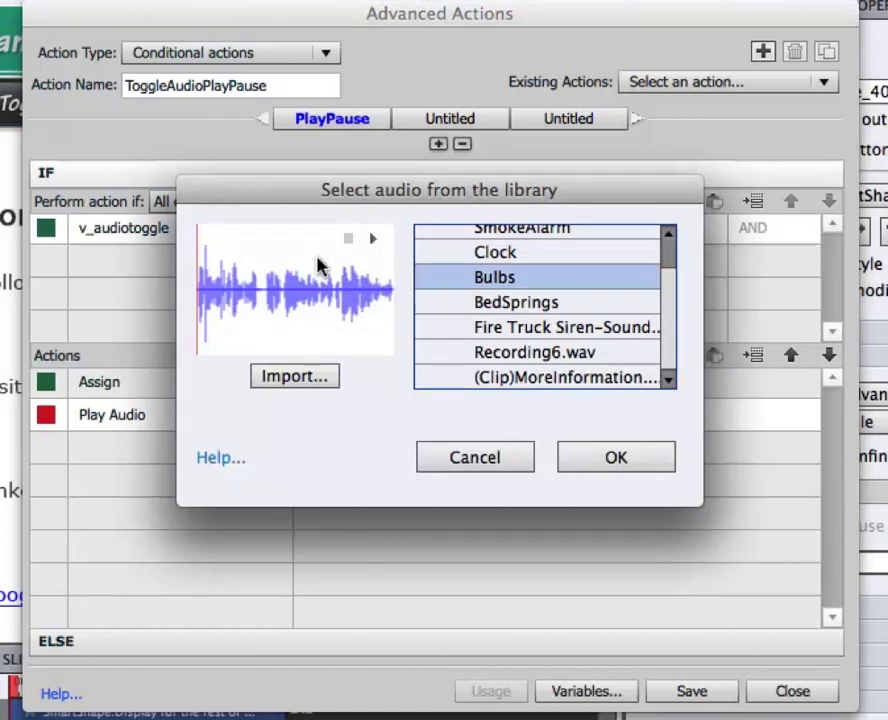
left_click(591, 454)
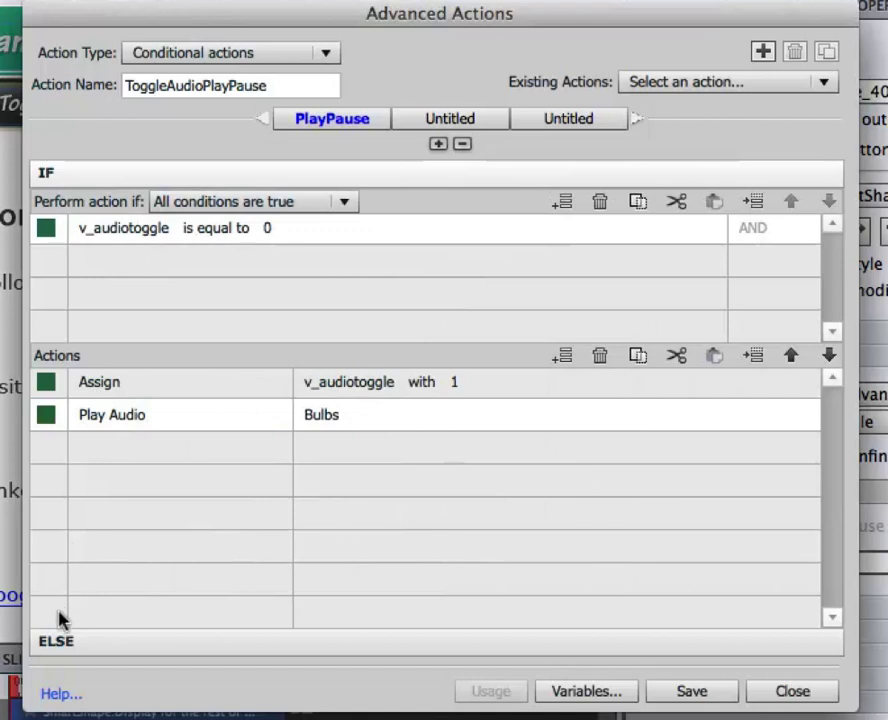
Add a Stop Triggered Audio action to the ELSE branch
left_click(58, 641)
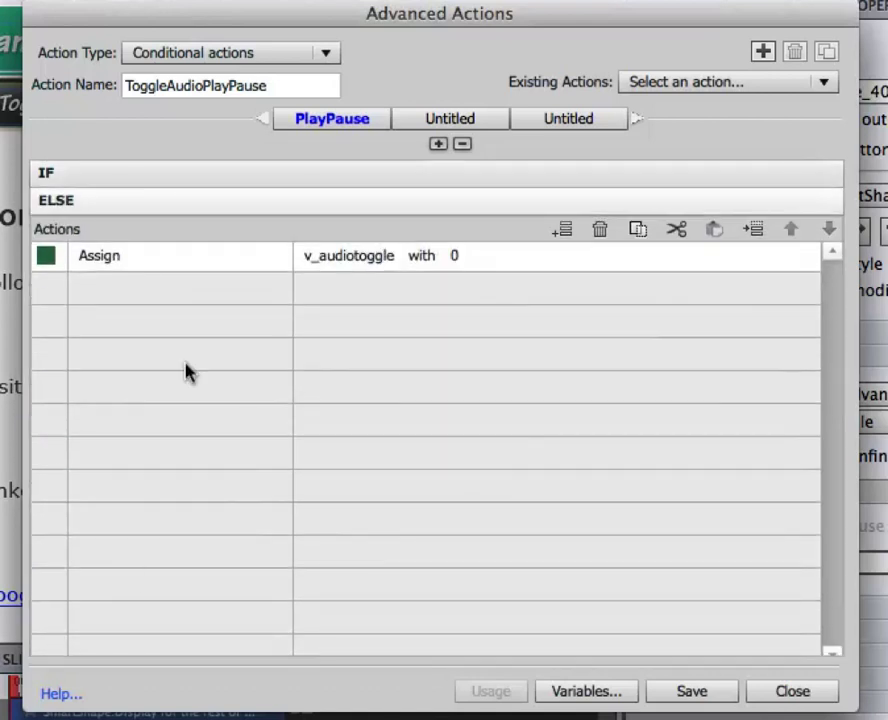
double_click(97, 288)
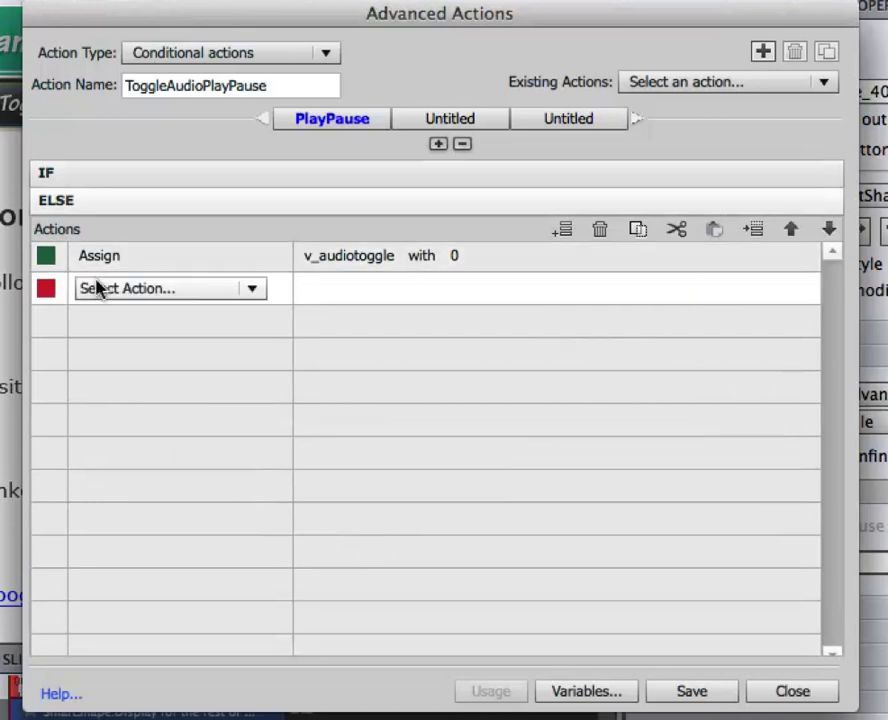
left_click(251, 289)
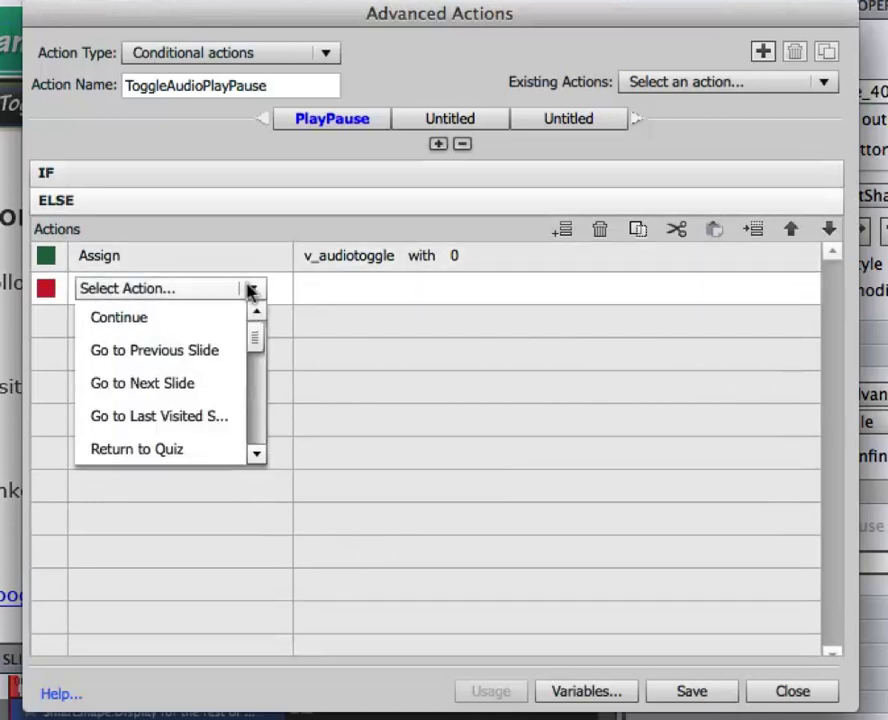
left_click(254, 454)
left_click(254, 454)
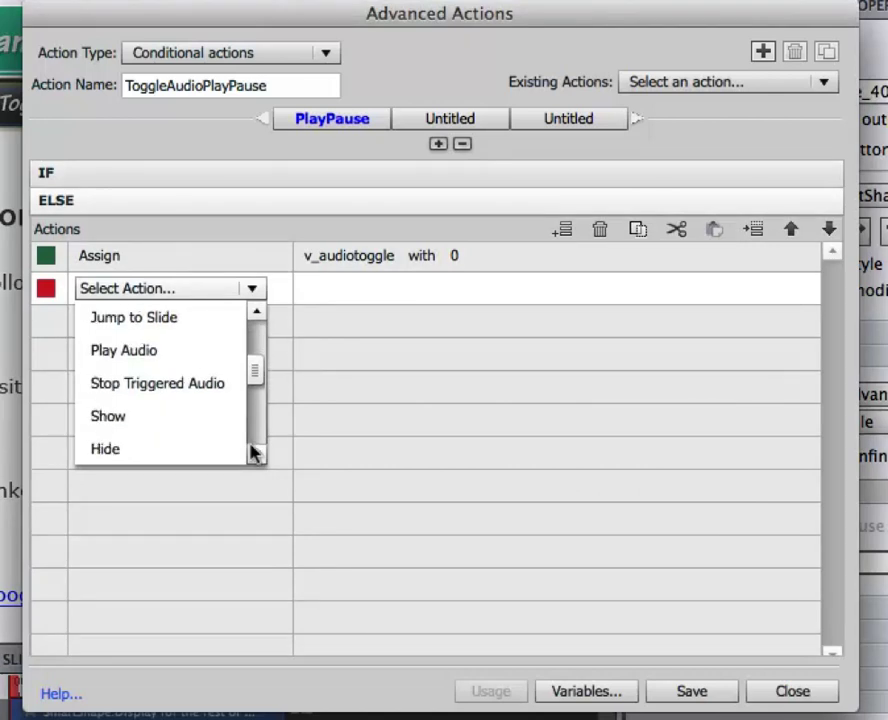
left_click(203, 384)
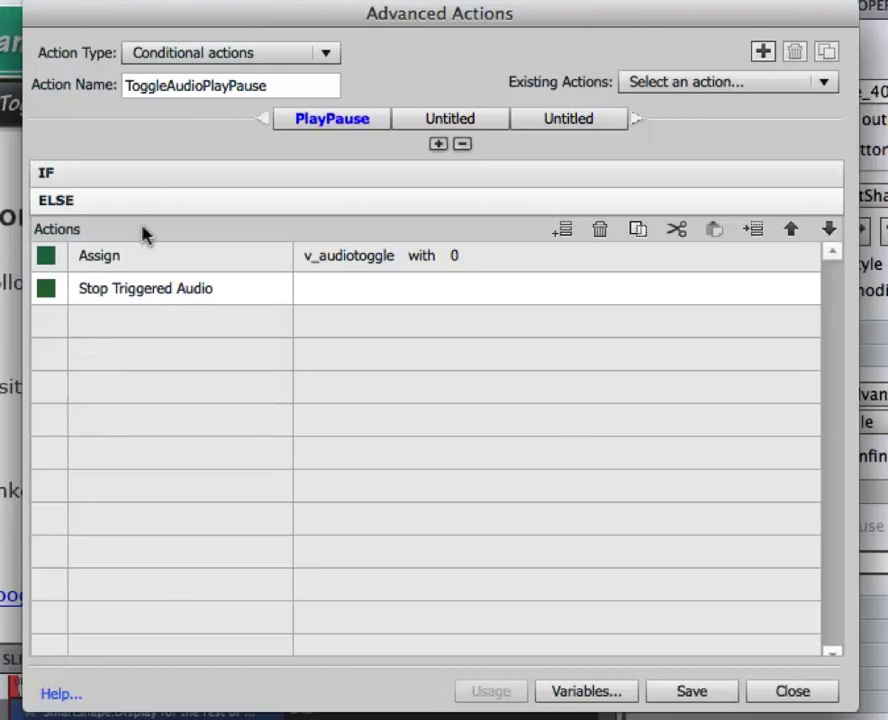
Review the IF branch, then save ToggleAudioPlayPause and confirm
left_click(30, 172)
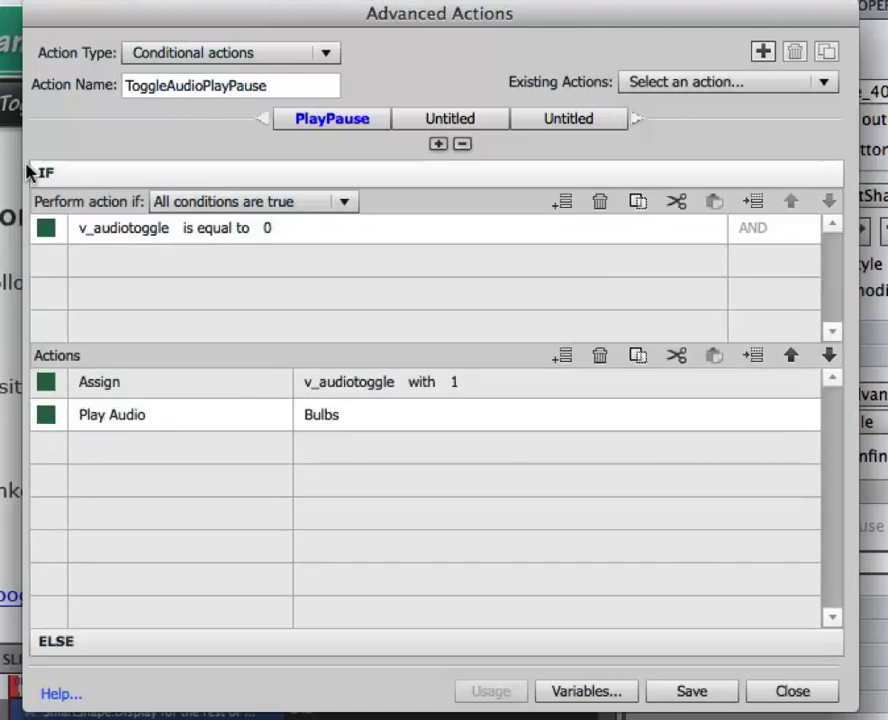
left_click(698, 689)
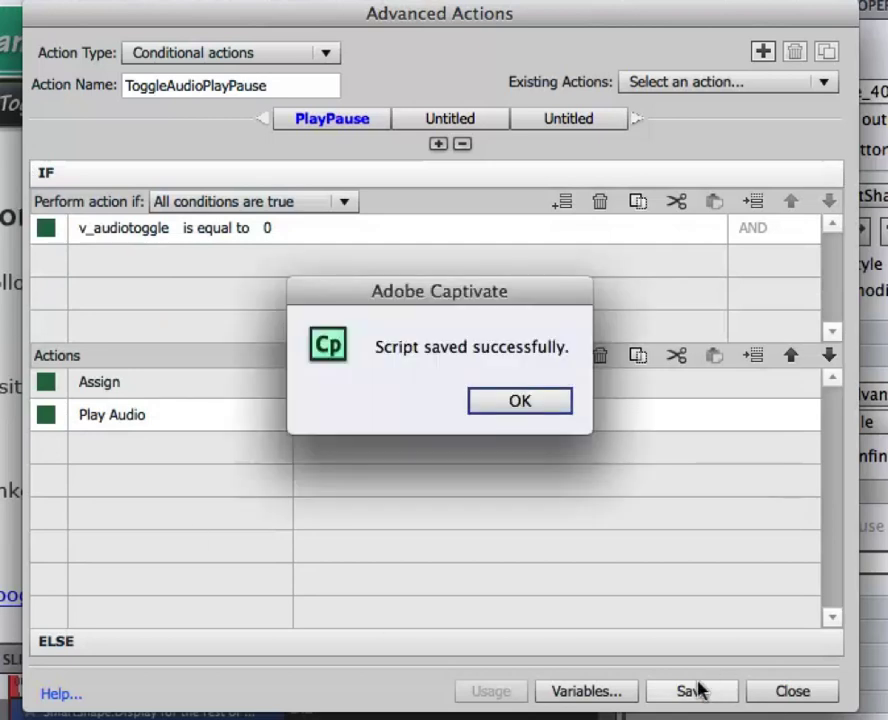
left_click(539, 404)
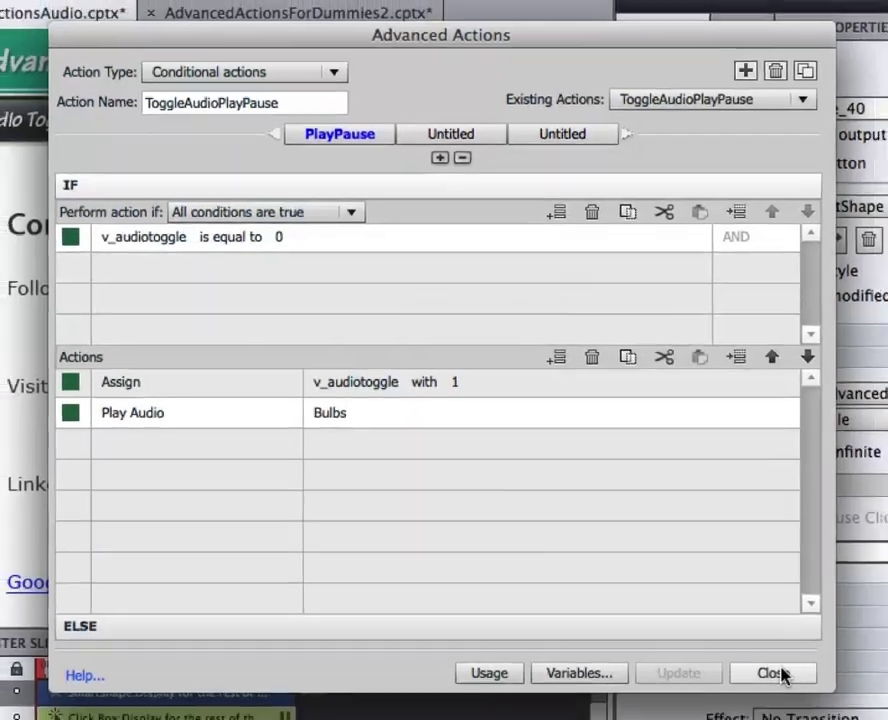
Close Advanced Actions and switch the info button's script from AudioToggle to ToggleAudioPlayPause
left_click(795, 691)
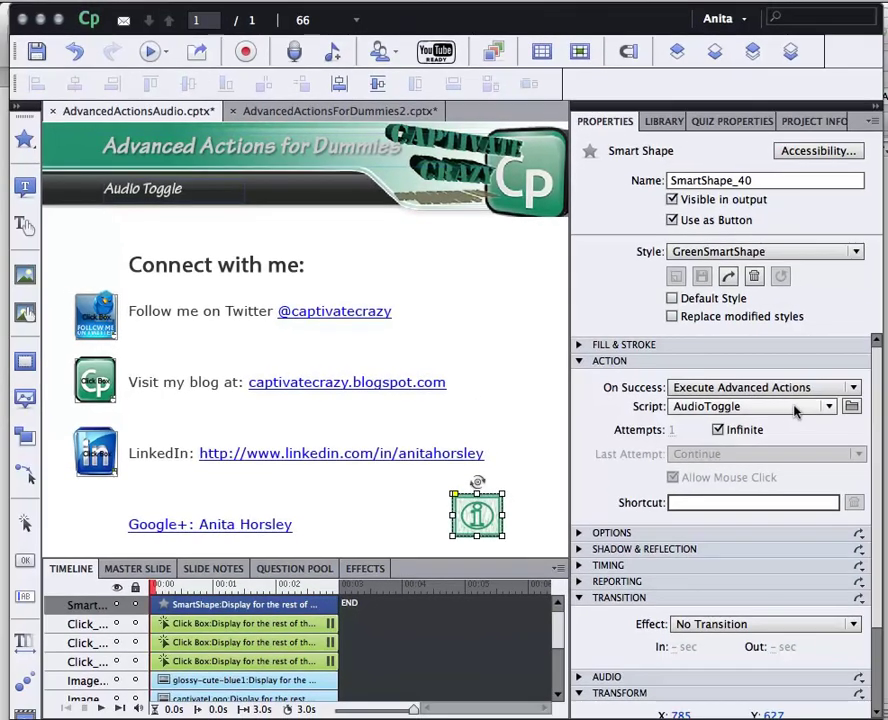
left_click(826, 407)
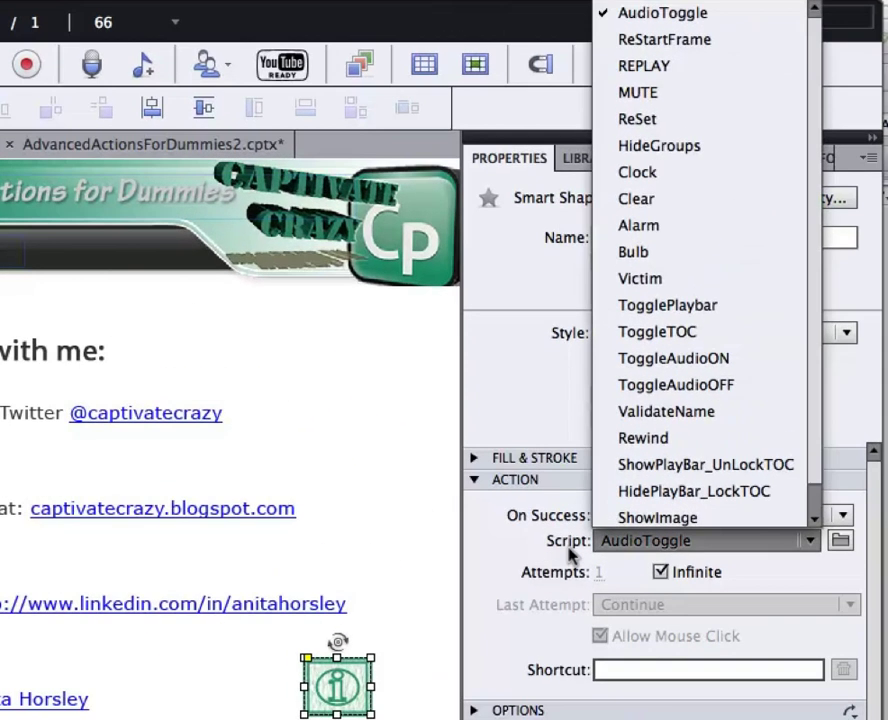
left_click(812, 516)
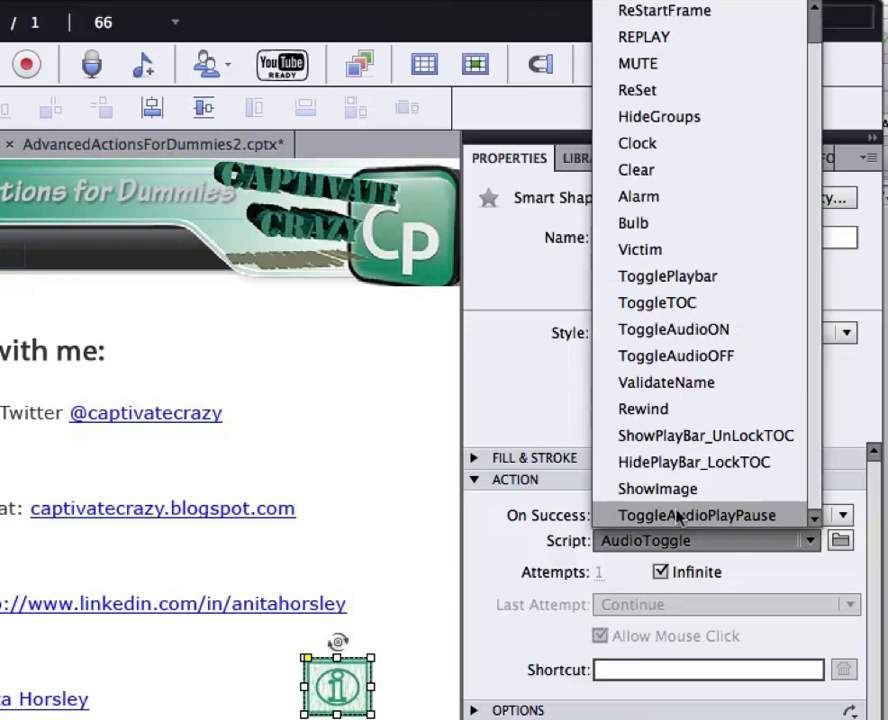
left_click(706, 515)
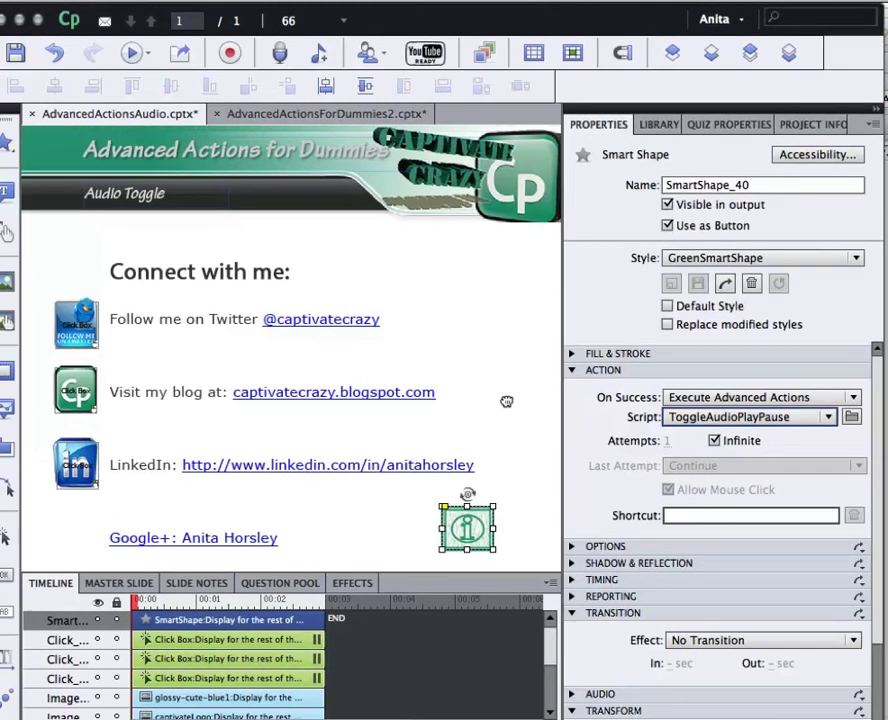
left_click(464, 463)
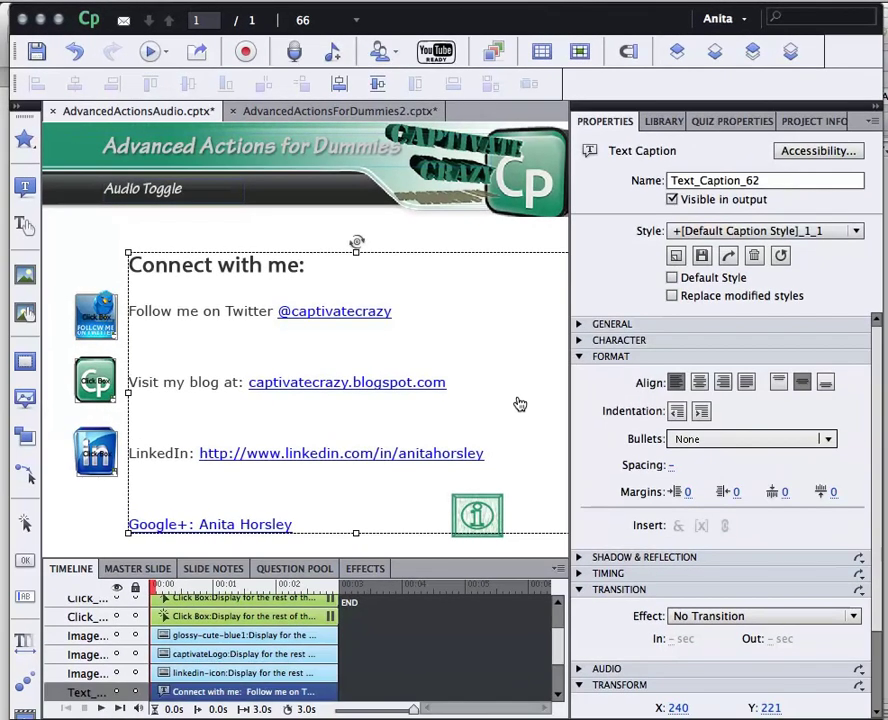
left_click(400, 540)
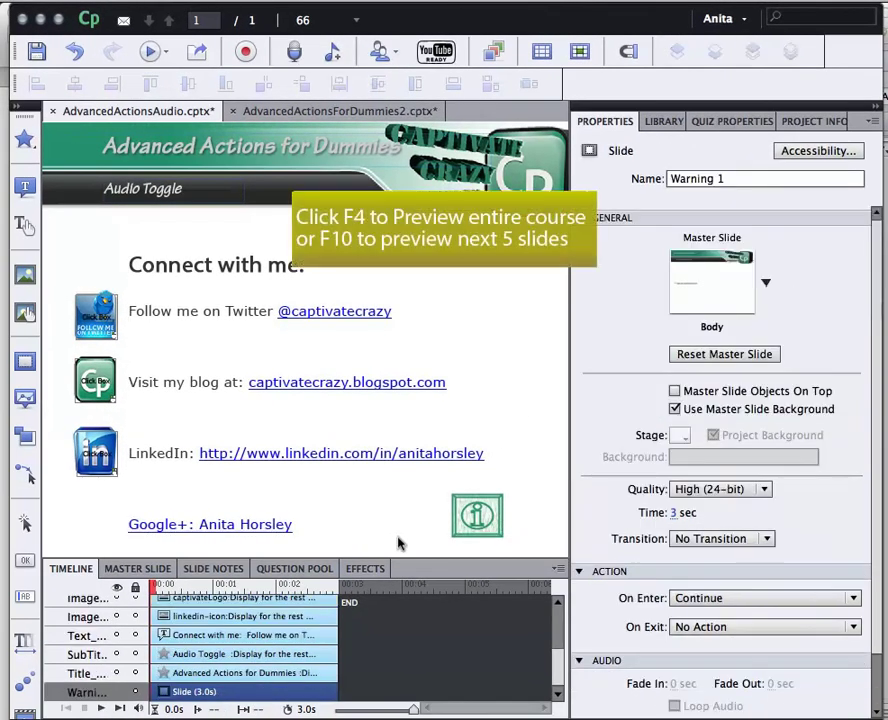
key("F4")
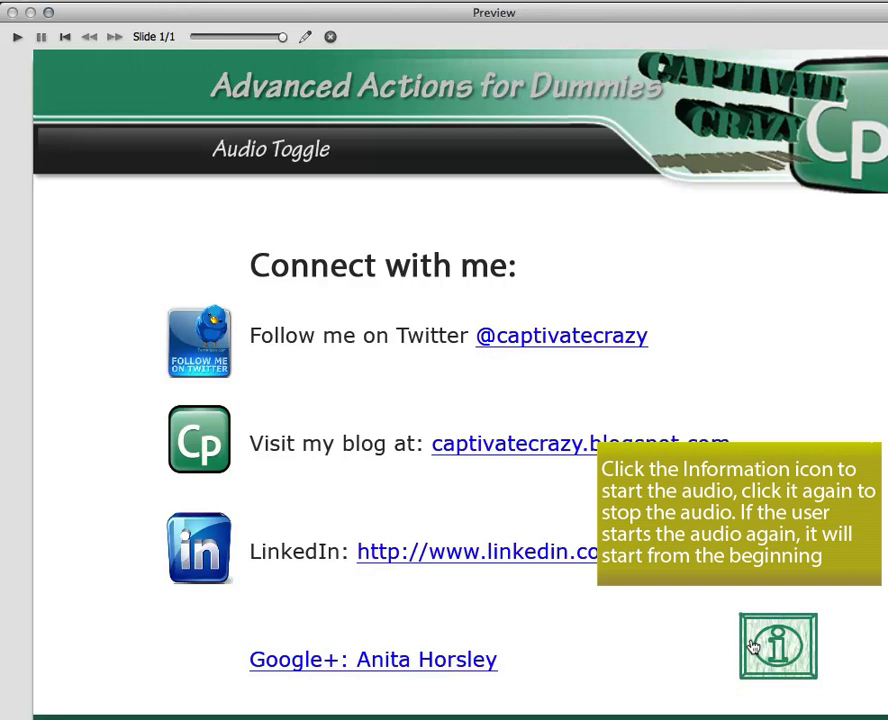
left_click(754, 646)
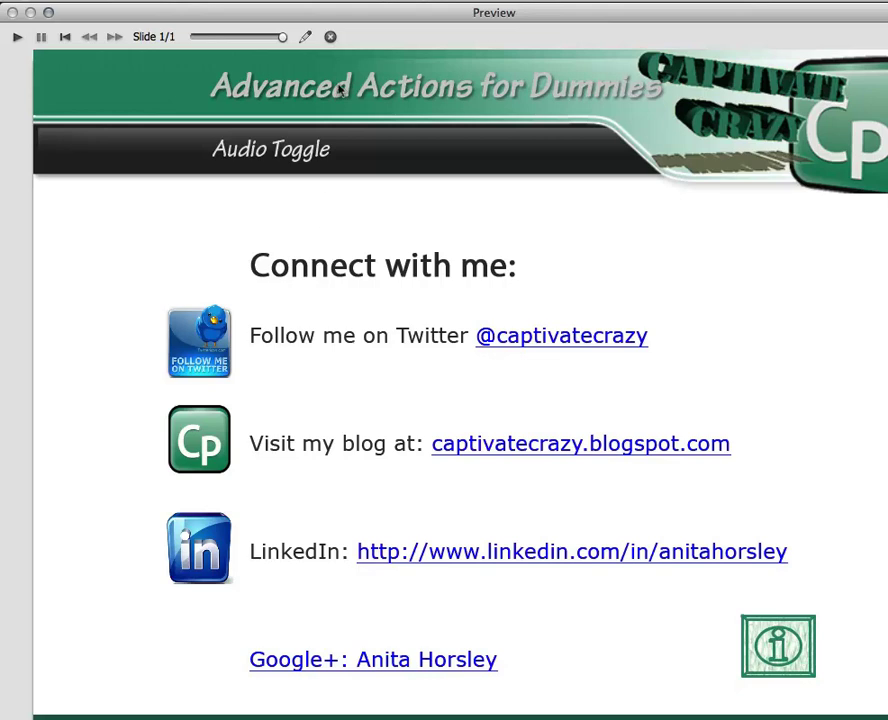
left_click(324, 36)
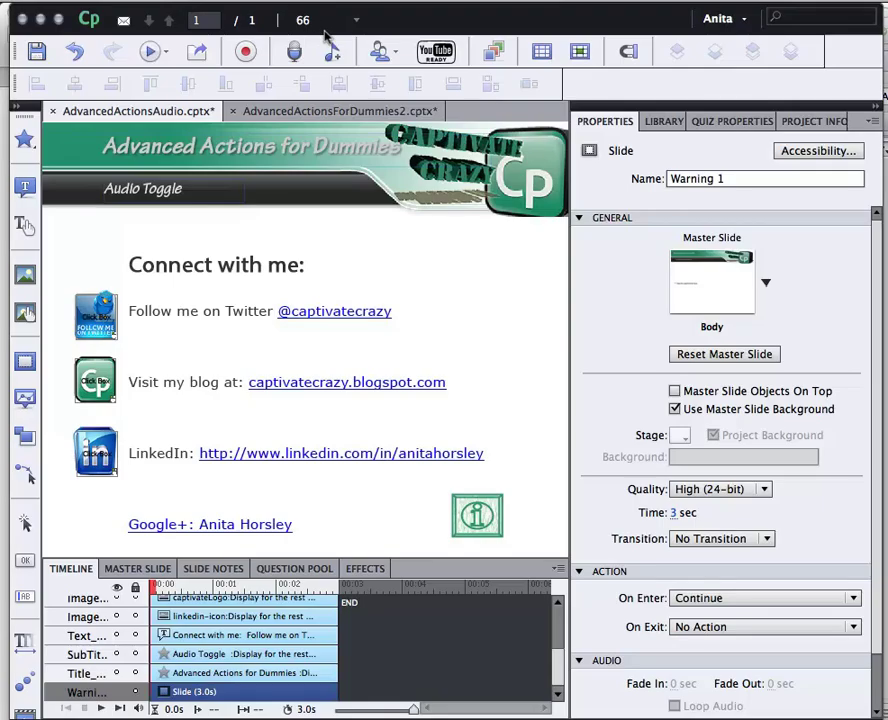